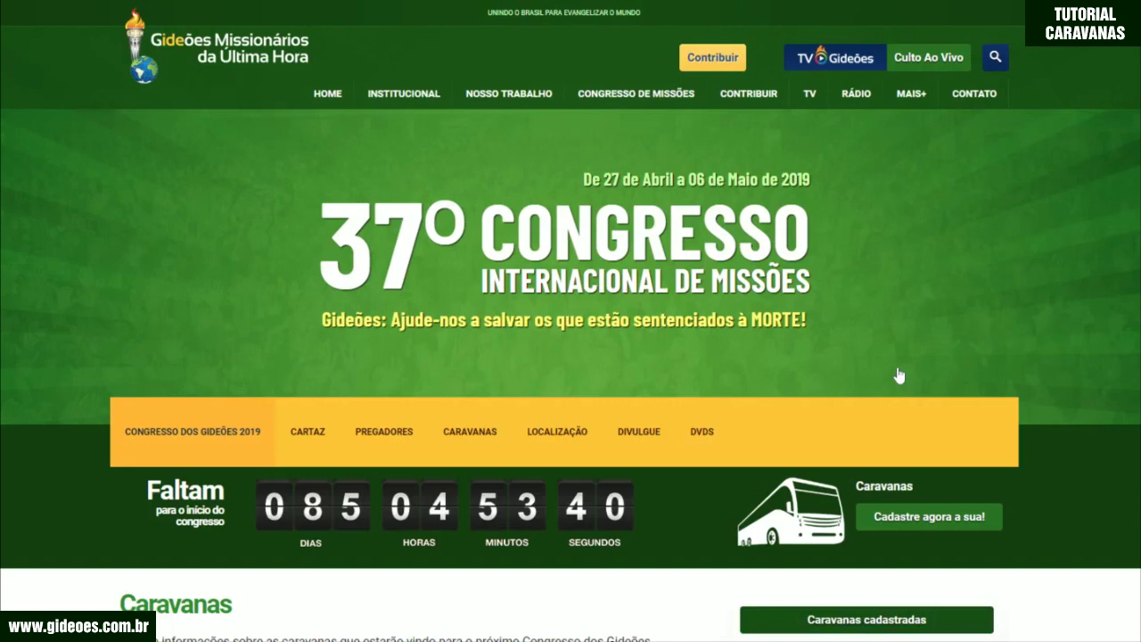
Step: Open 'Fazer meu registro pessoal' and scroll down to the Informação Pessoal fields
scroll(839, 333, down, 6)
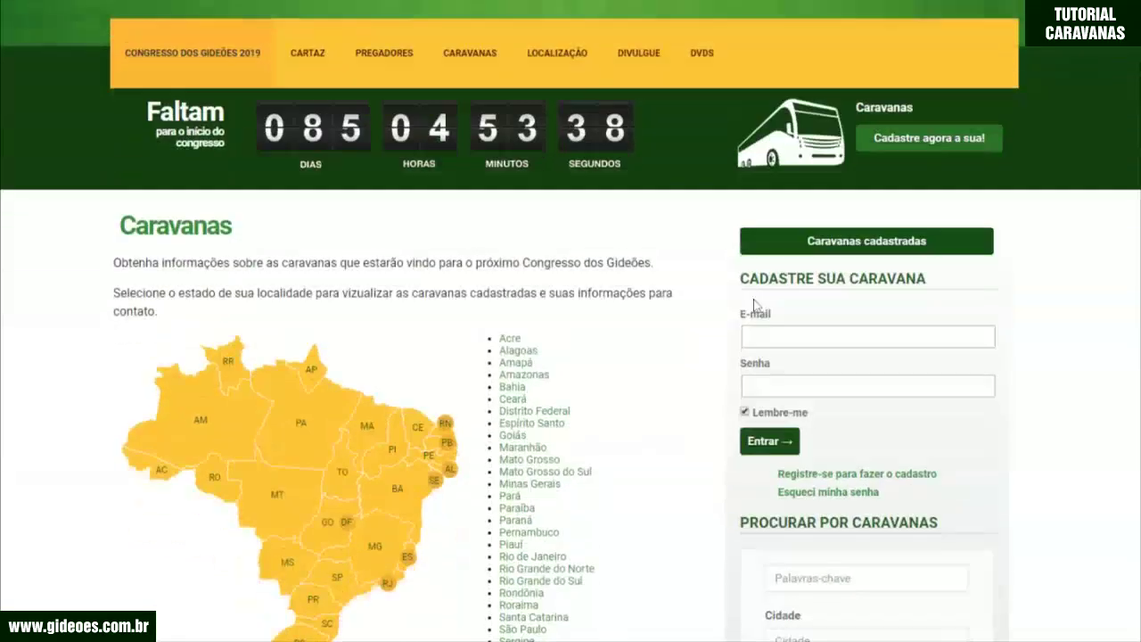
scroll(713, 312, down, 3)
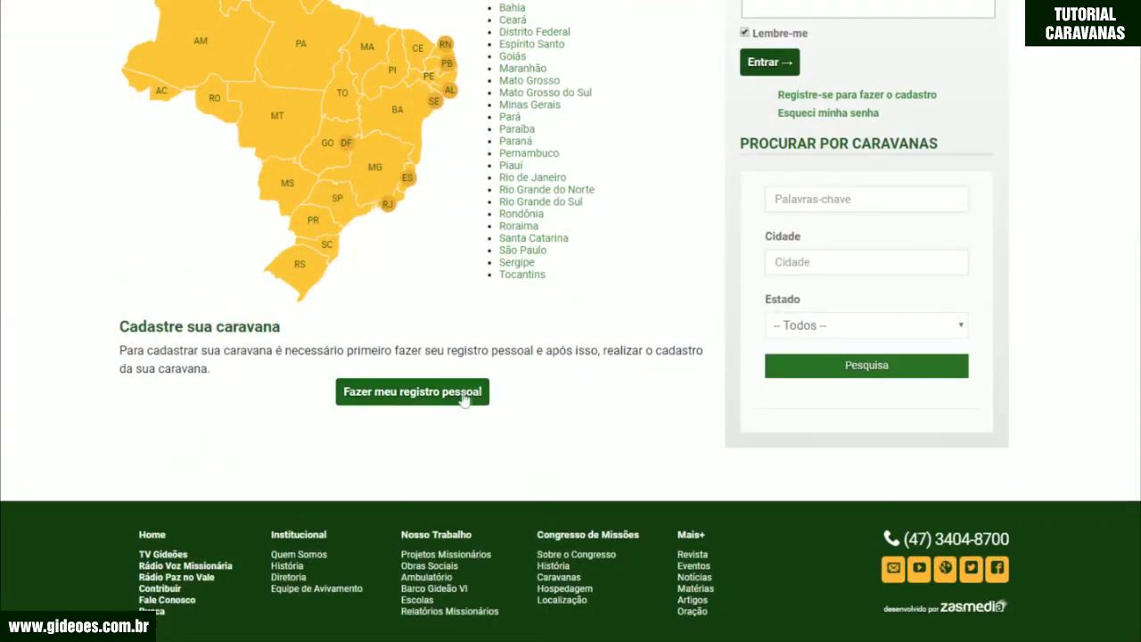
click(421, 401)
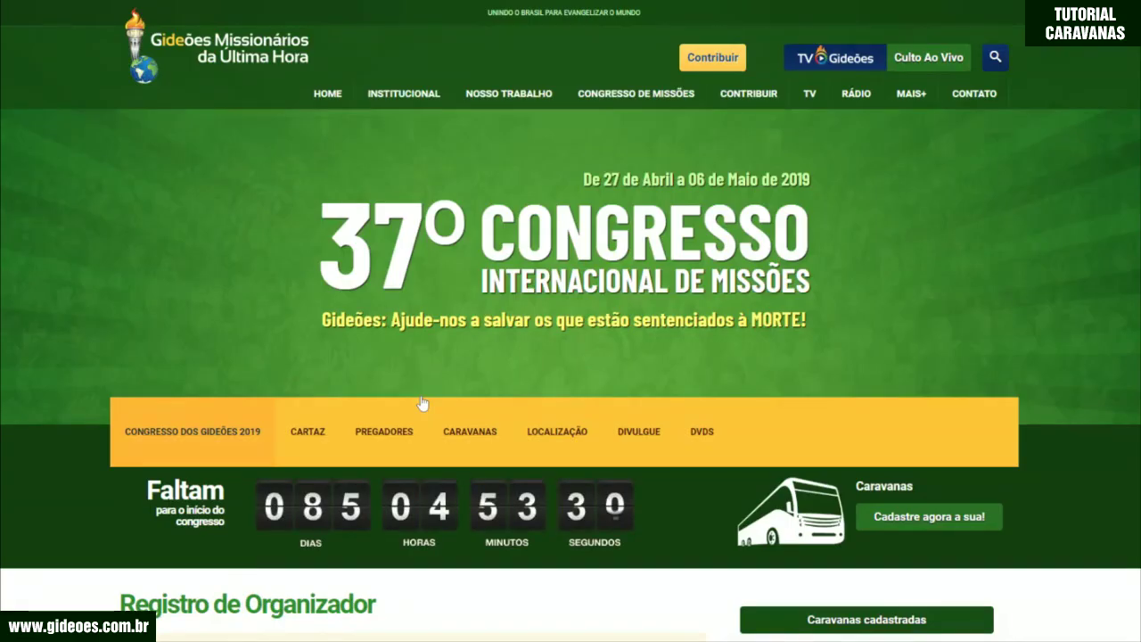
scroll(421, 401, down, 2)
scroll(420, 401, down, 4)
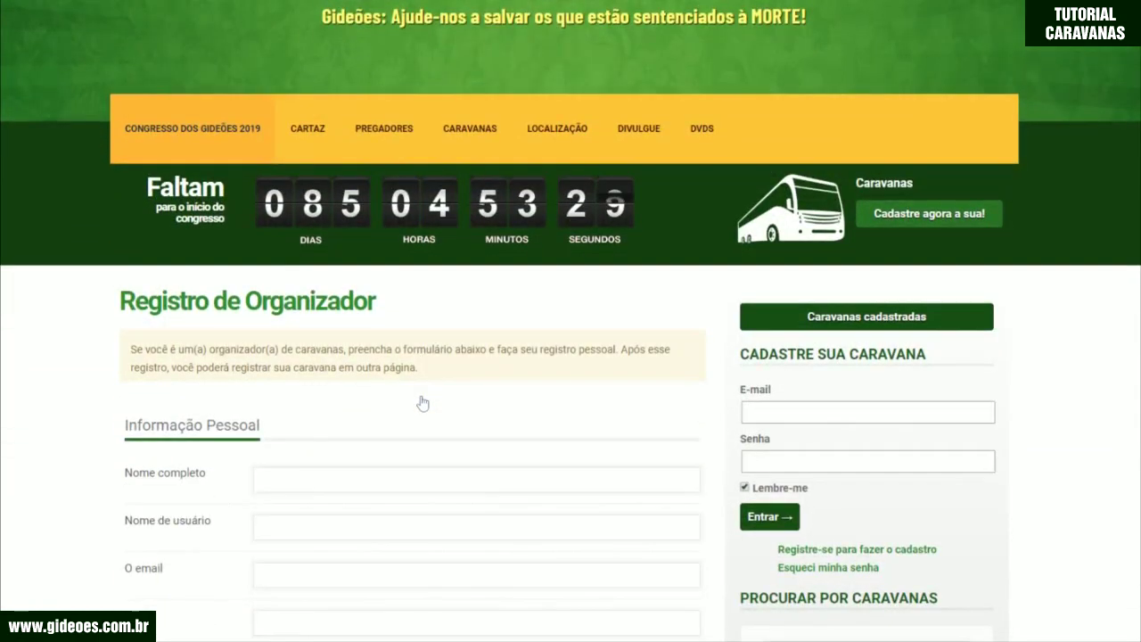
scroll(423, 403, down, 1)
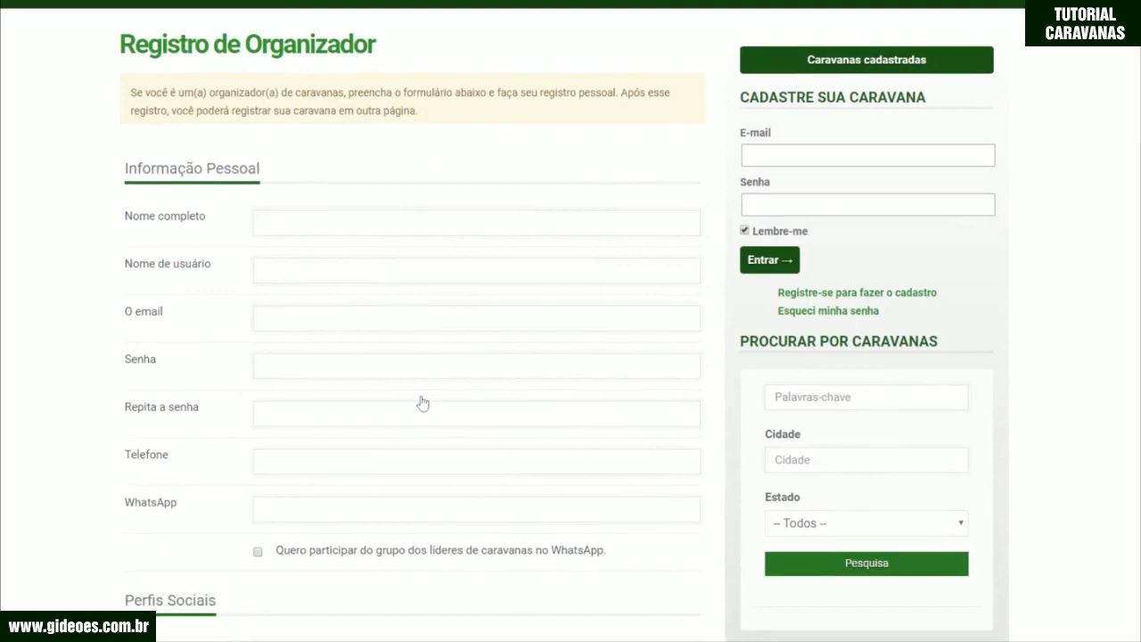
scroll(423, 403, down, 1)
Step: Enter the organizer's full name and username
click(288, 180)
text(J)
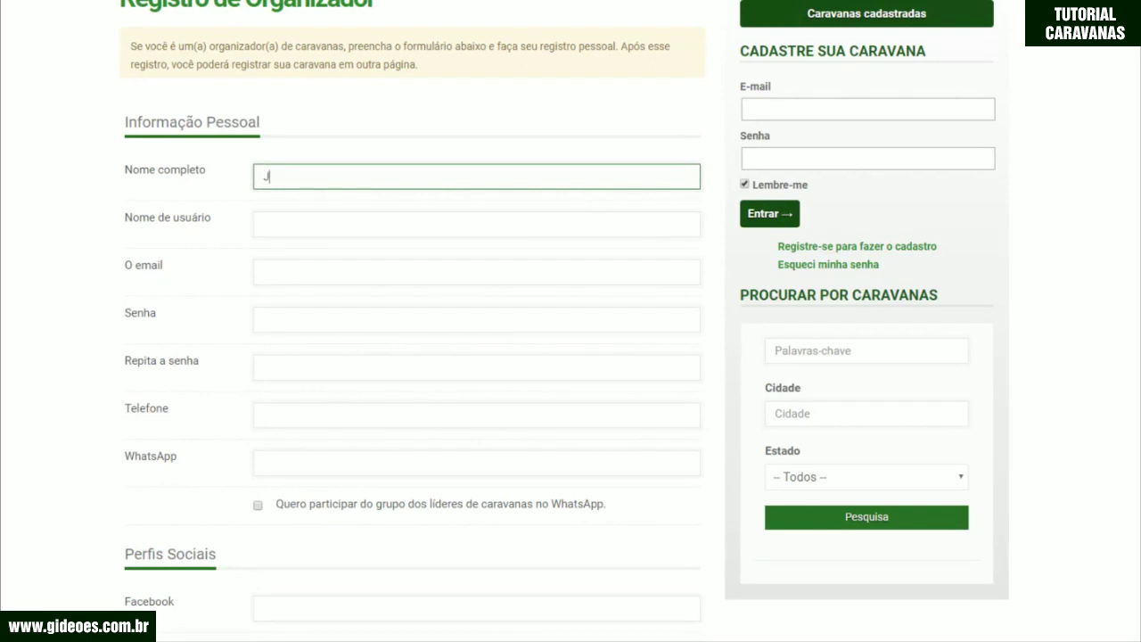
text(oão da Silva)
key(Tab)
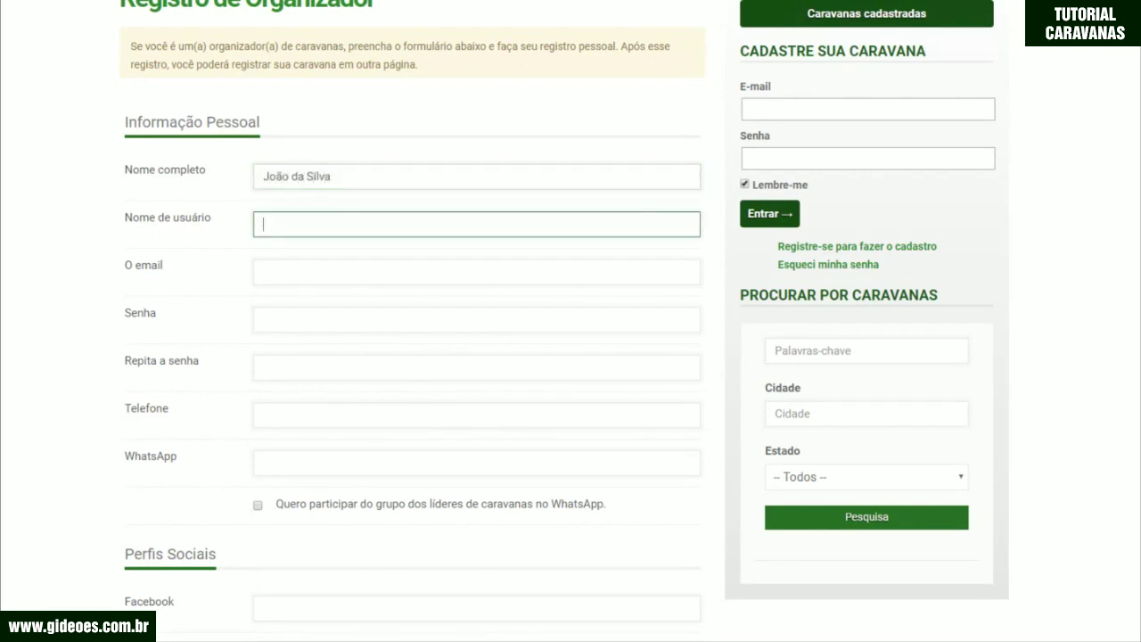
text(joaosilva)
Step: Enter the organizer's e-mail and the same password in Senha and Repita a senha
click(476, 272)
text(joa)
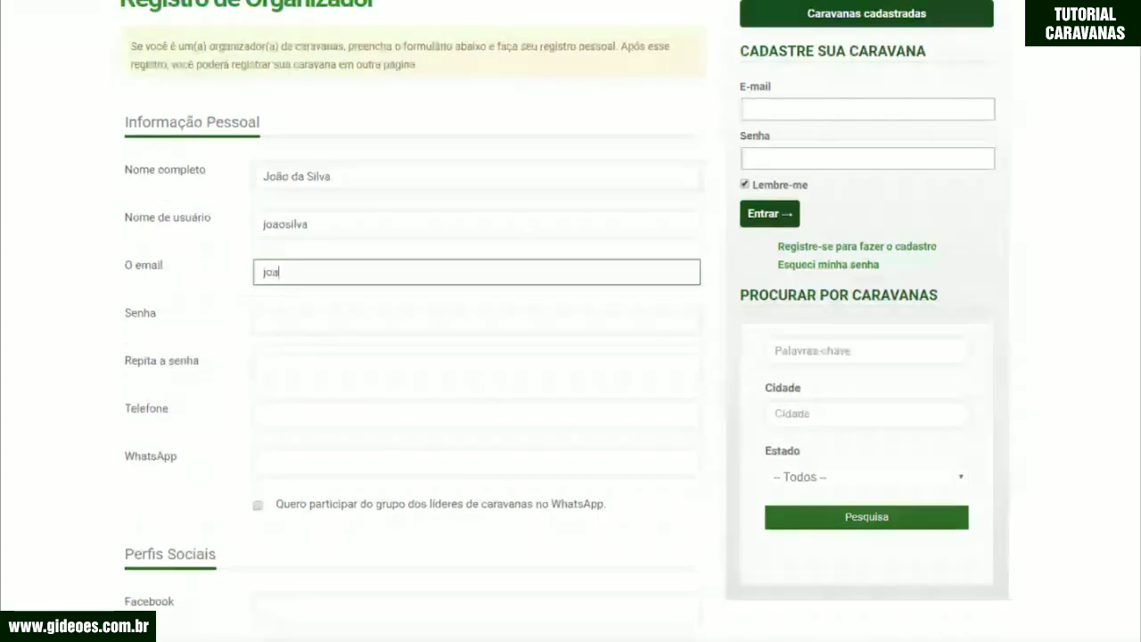
text(oda)
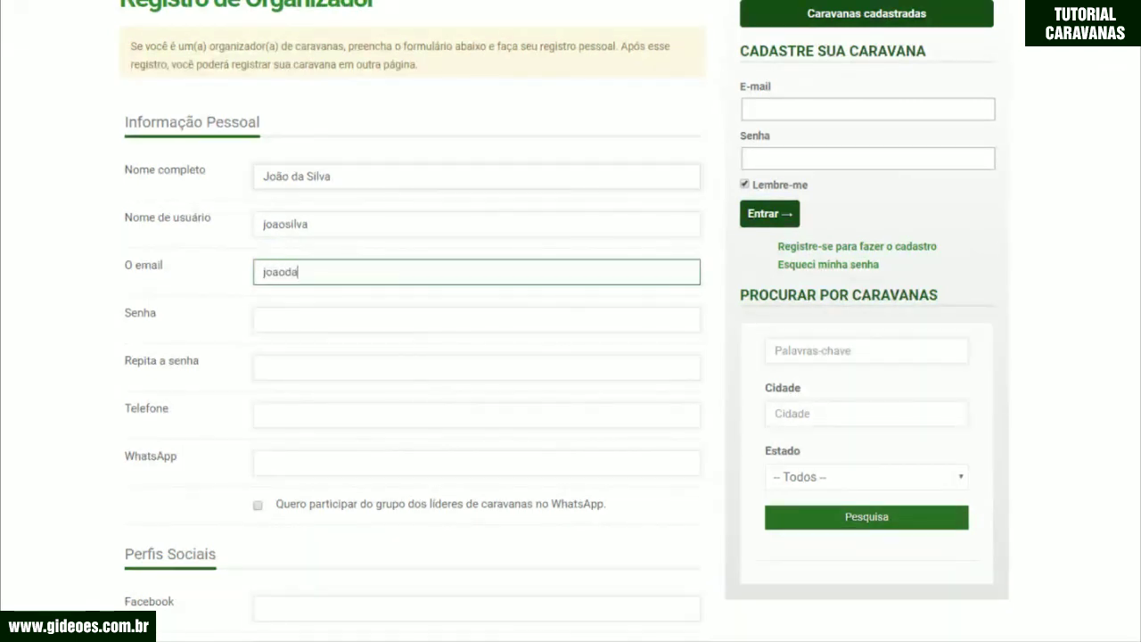
text(silva@email.com.br)
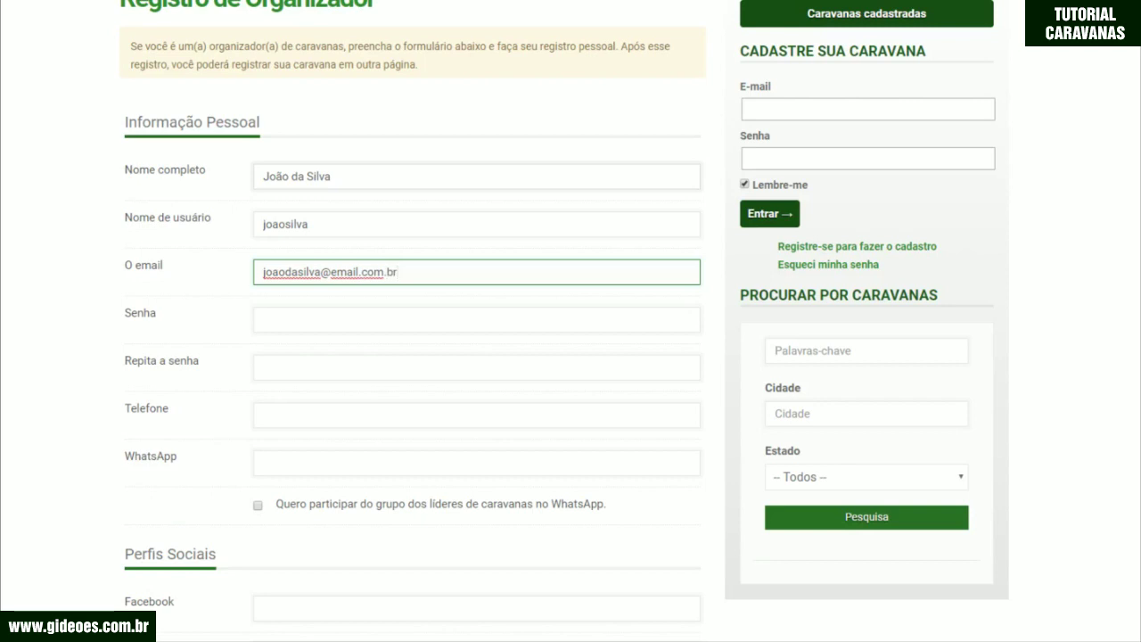
key(Tab)
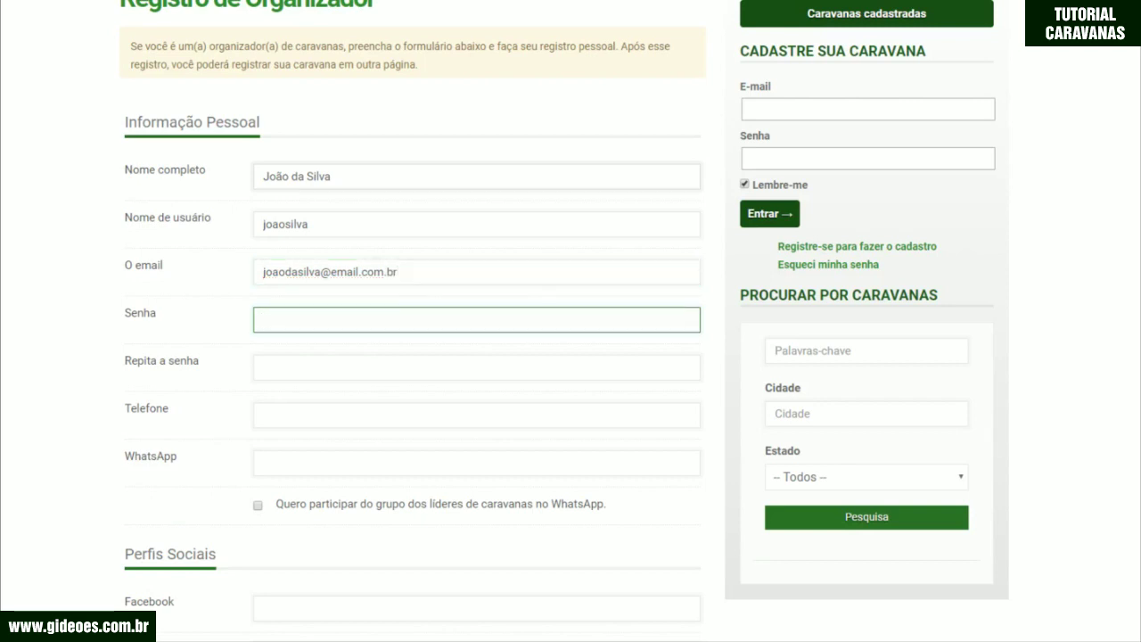
text(1234567890)
key(Tab)
text(1234567890)
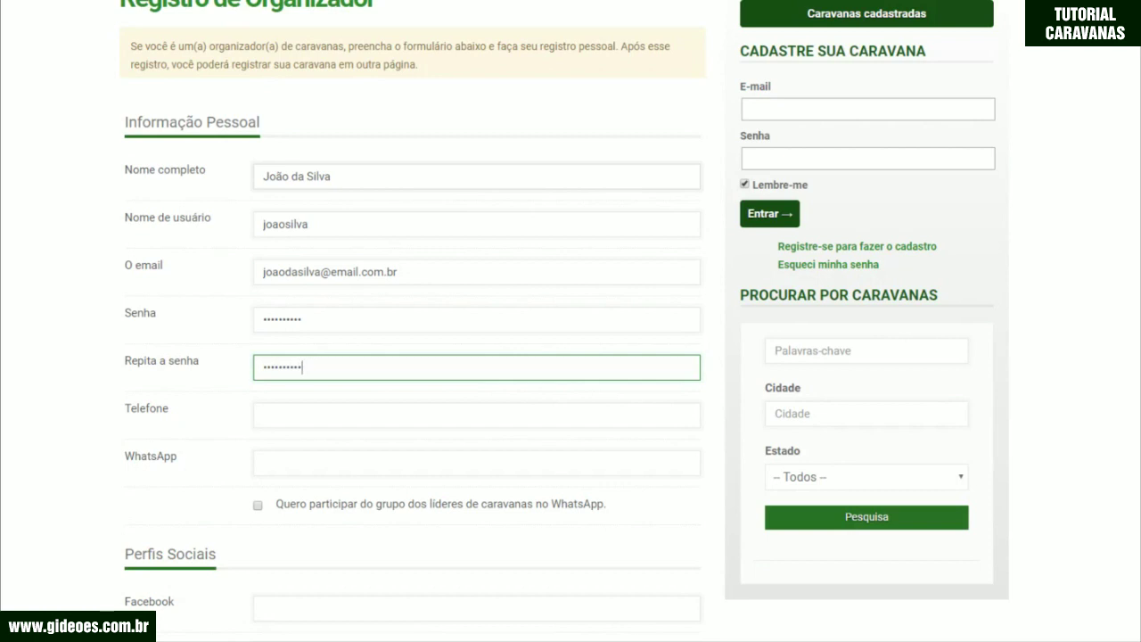
Step: Enter the organizer's Telefone and WhatsApp numbers, both with area code 11
scroll(294, 318, down, 1)
click(280, 343)
text(11) )
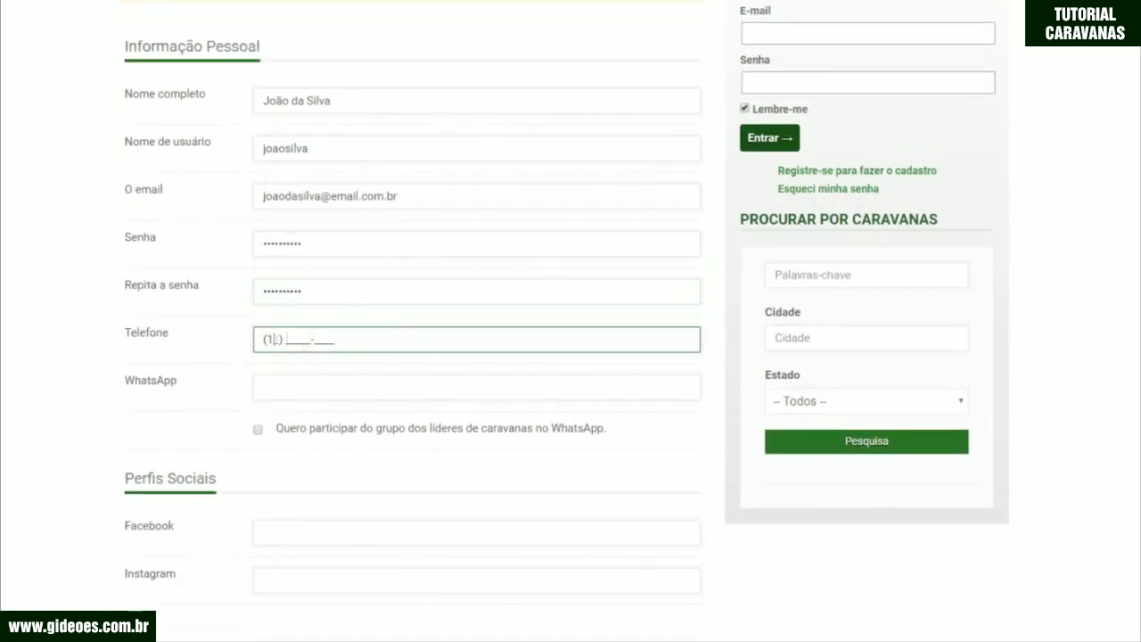
text(12345-678_)
click(281, 387)
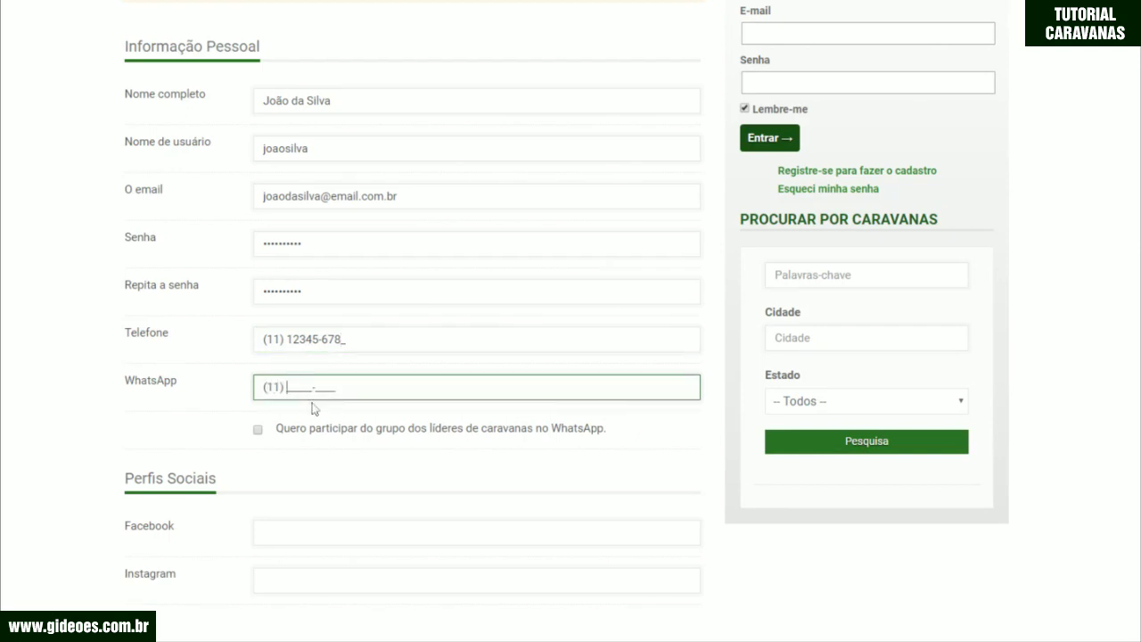
scroll(282, 452, down, 1)
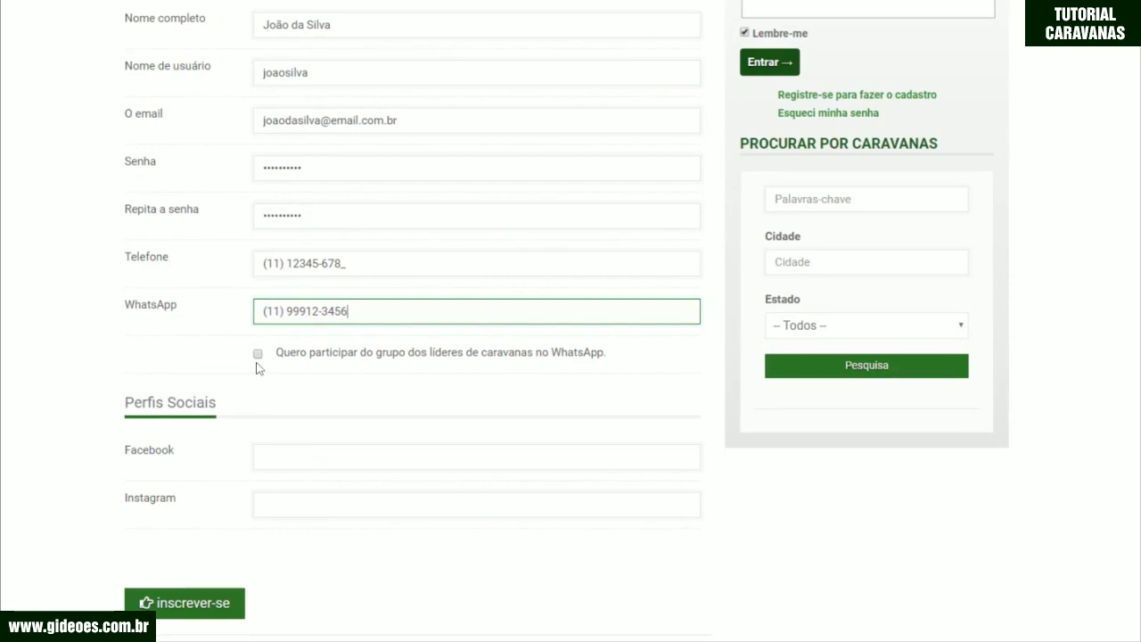
Step: Join the caravan leaders' WhatsApp group and paste the Facebook profile link
click(258, 354)
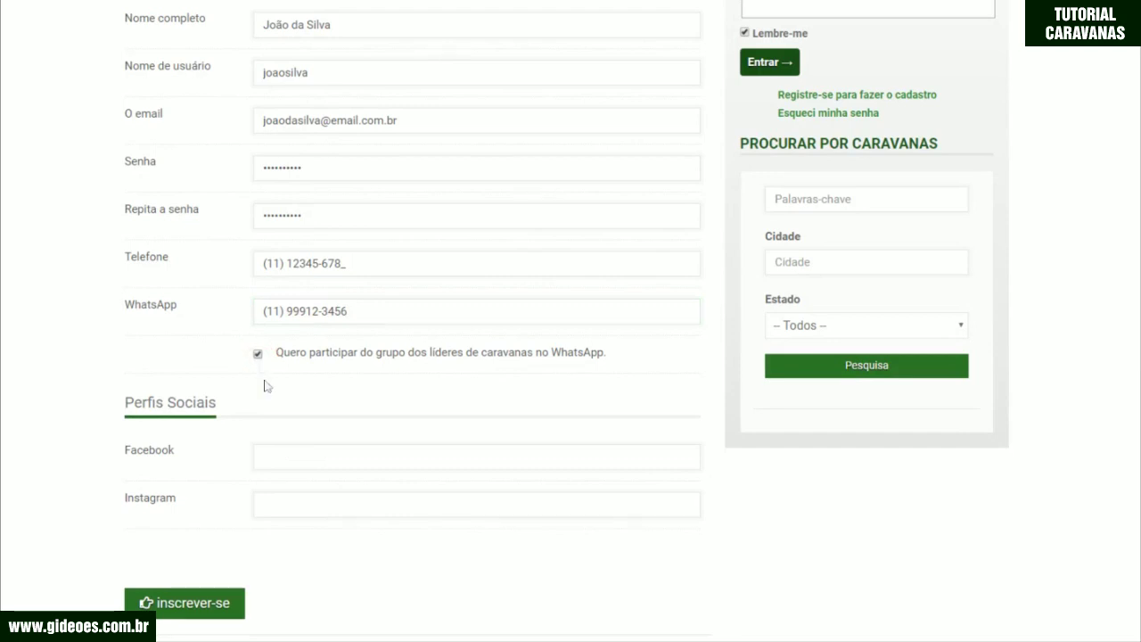
click(273, 458)
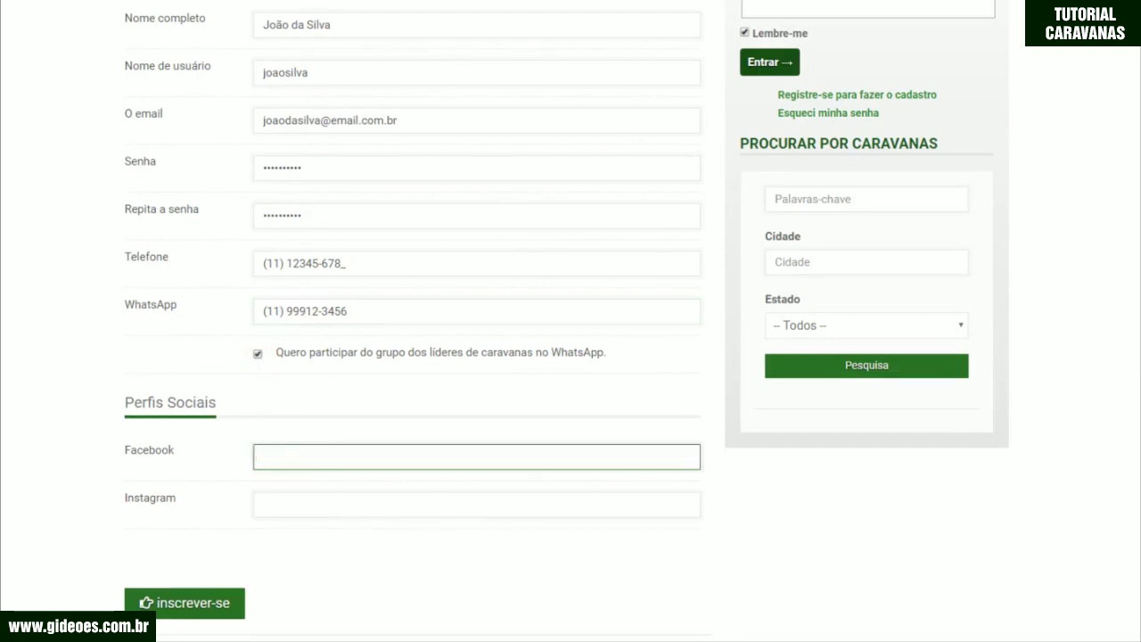
text(https://pt-br.facebook.com/joaodasilva)
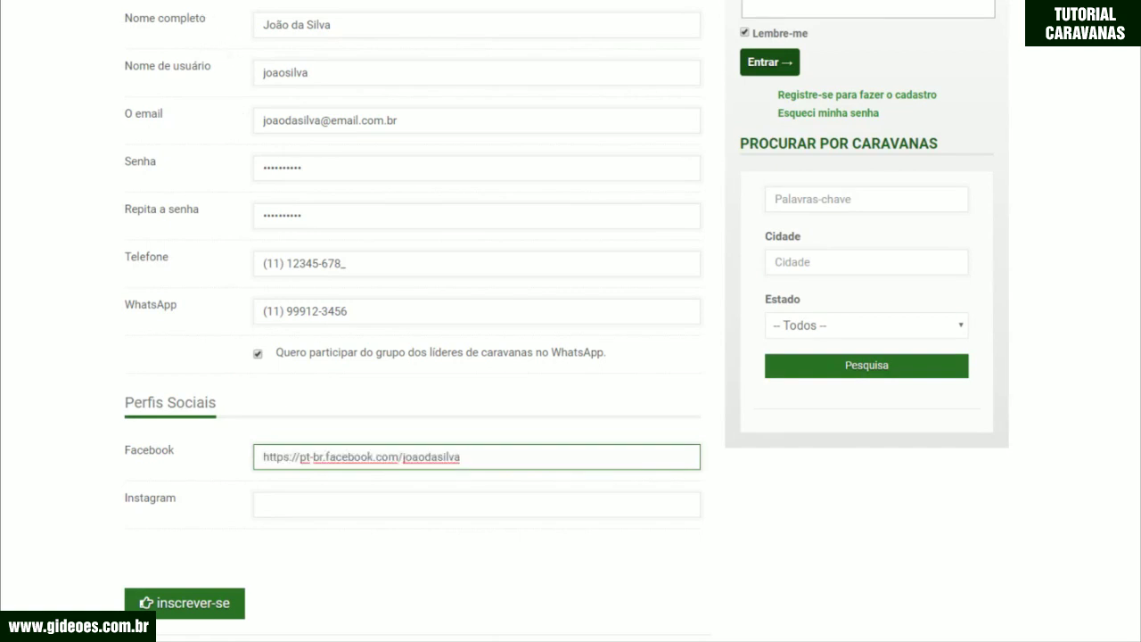
click(478, 6)
click(478, 6)
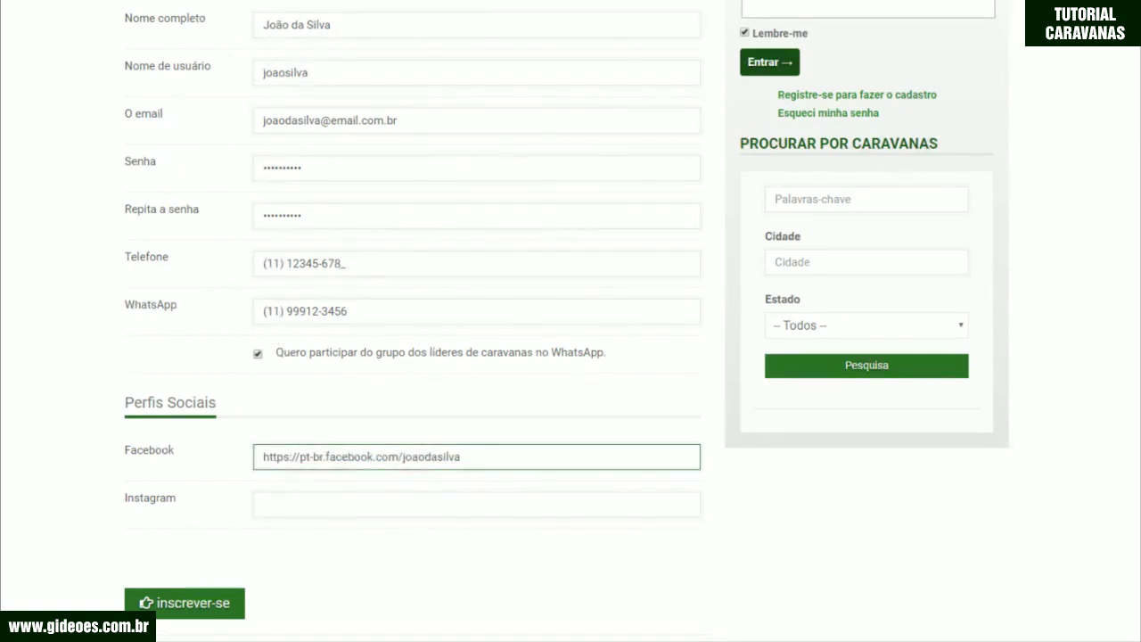
scroll(563, 310, down, 1)
Step: Paste the Instagram profile link and submit the organizer registration with 'inscrever-se'
key(Tab)
text(https://instagram.com/joaodasilva)
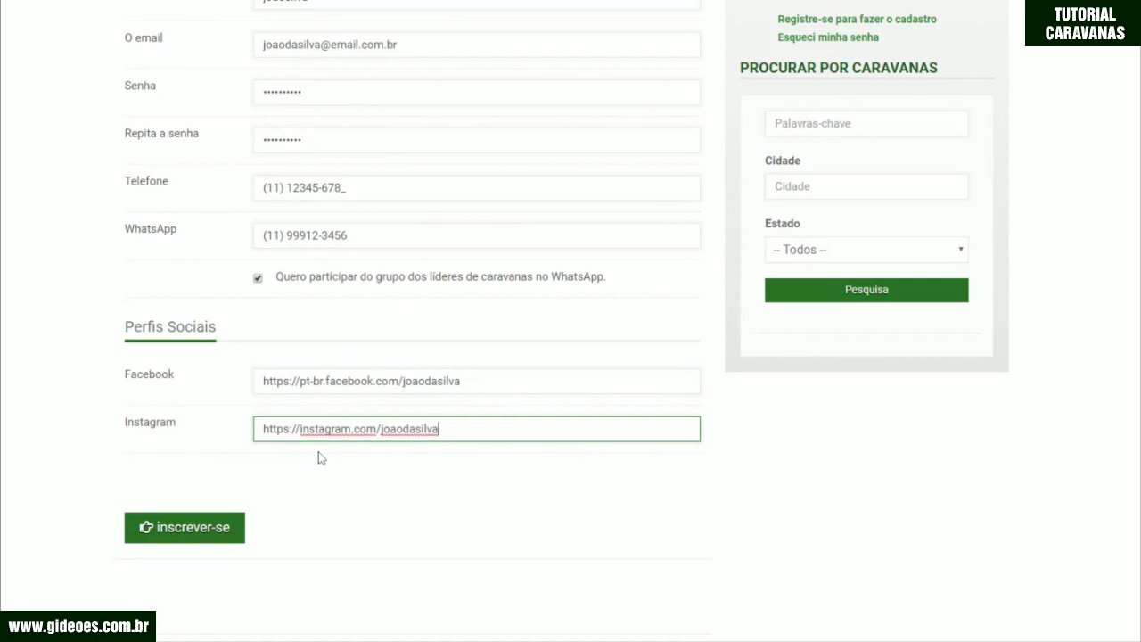
scroll(321, 458, down, 2)
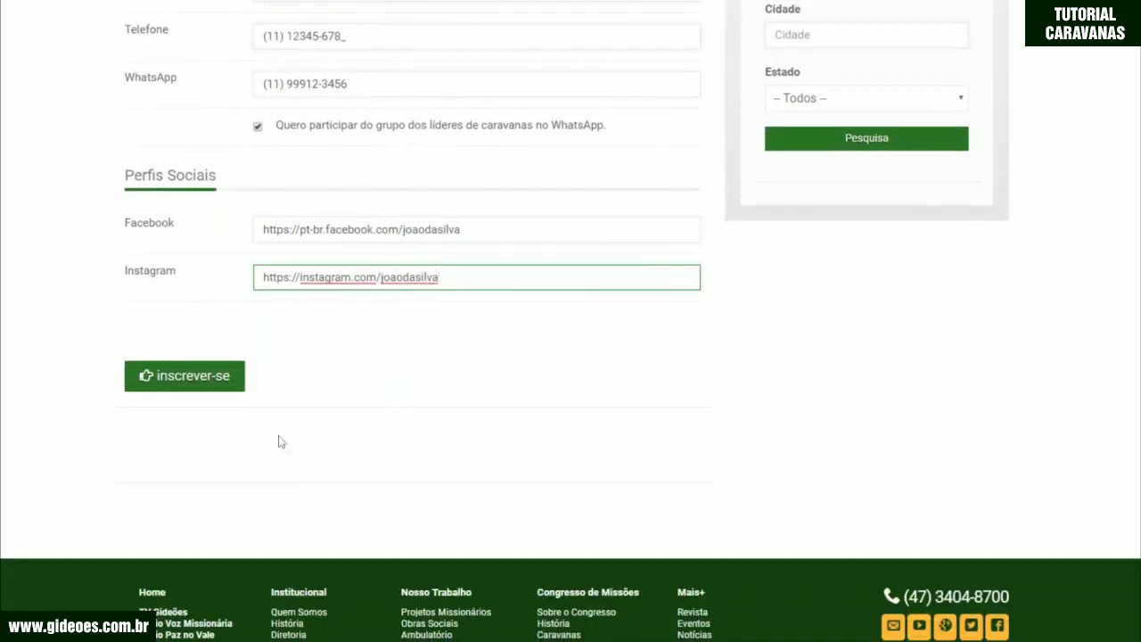
click(211, 384)
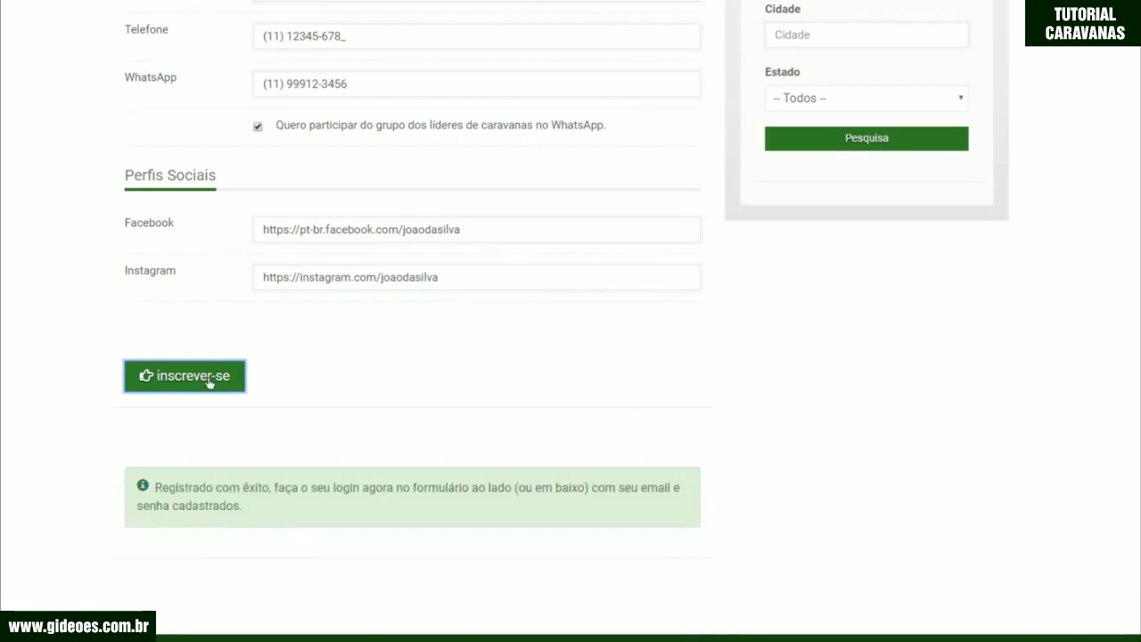
Step: Log in through the Cadastre sua Caravana box with the organizer's e-mail and password
scroll(562, 513, up, 6)
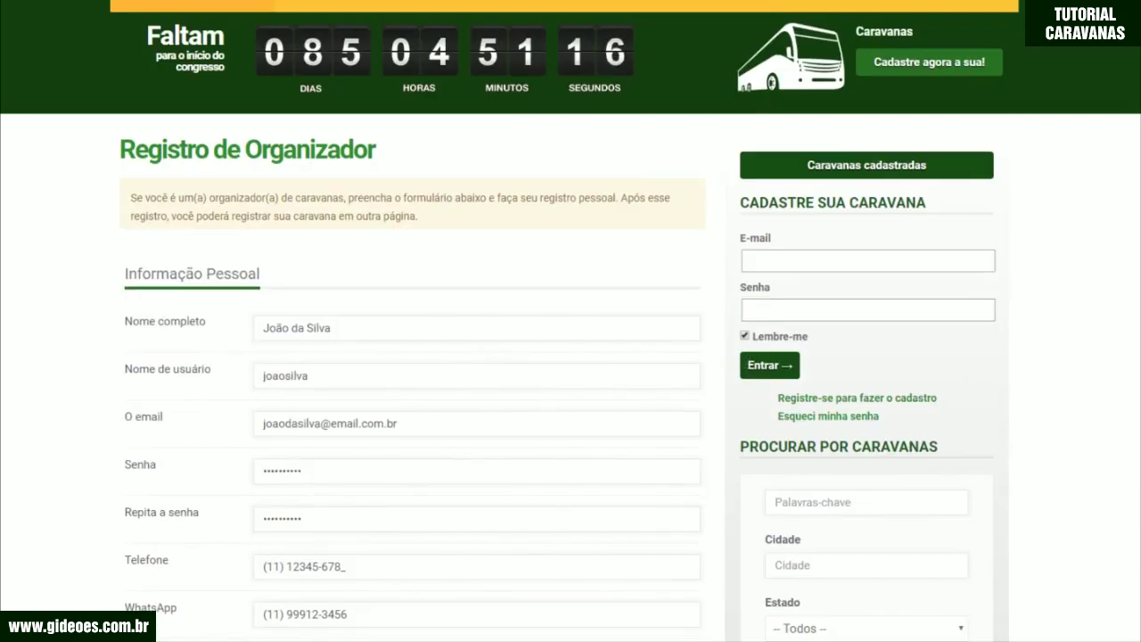
click(867, 261)
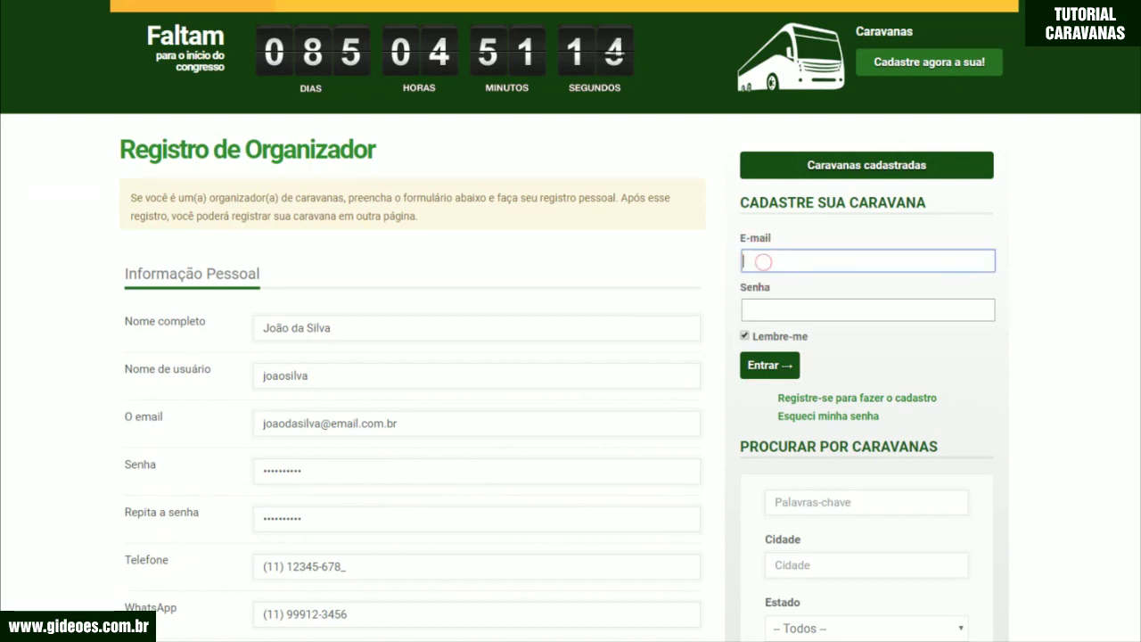
text(joaddasil)
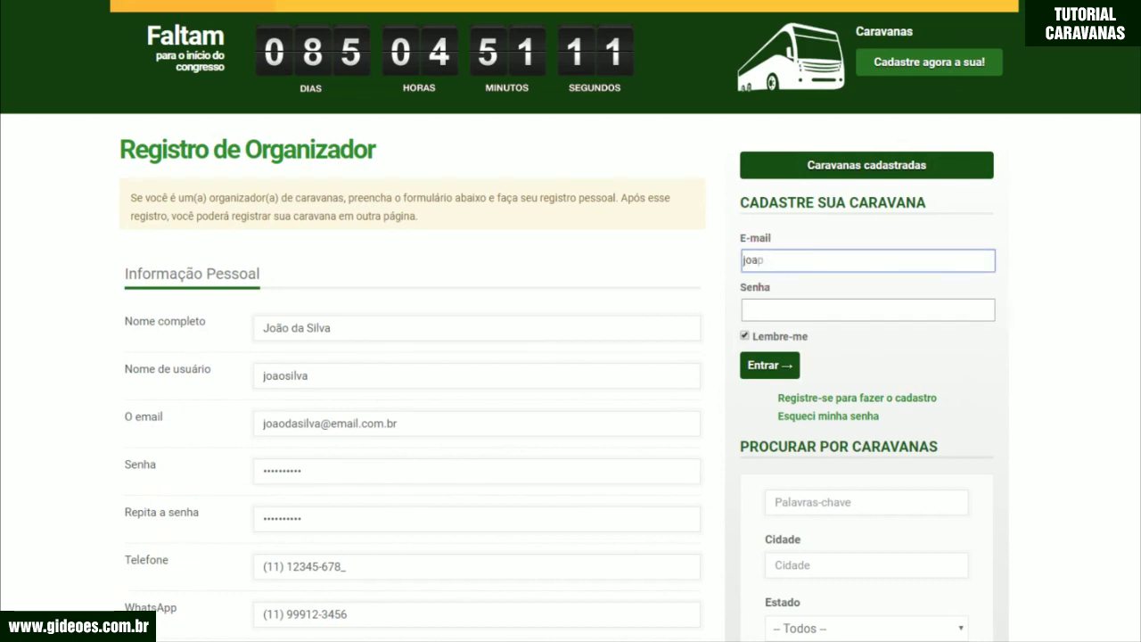
text(va@email.com)
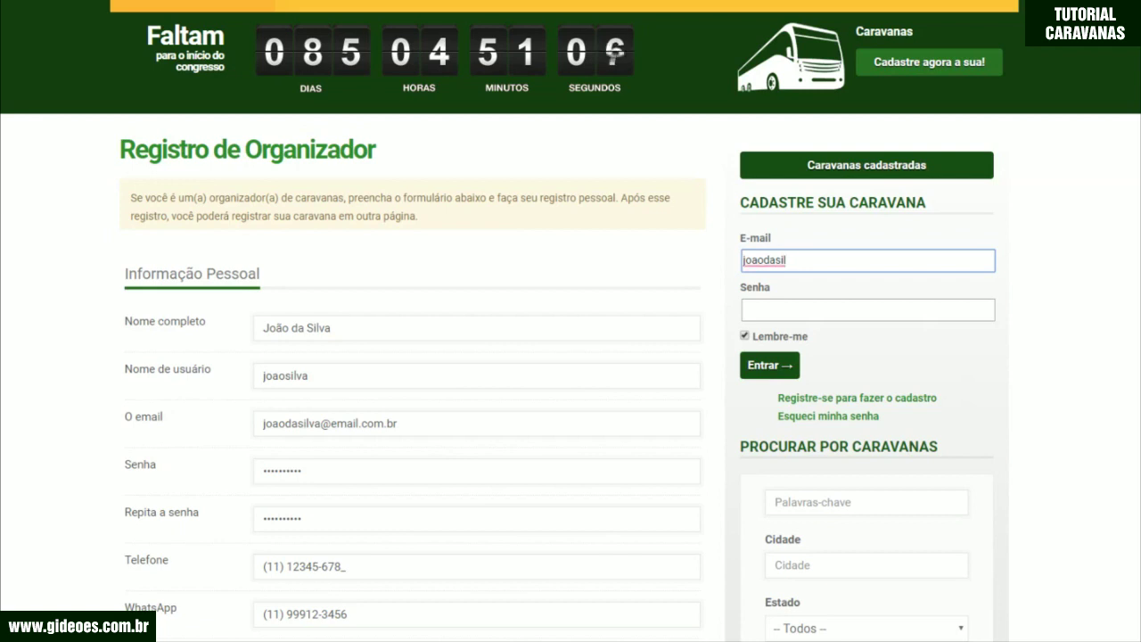
text(.br)
key(Tab)
text(12345678)
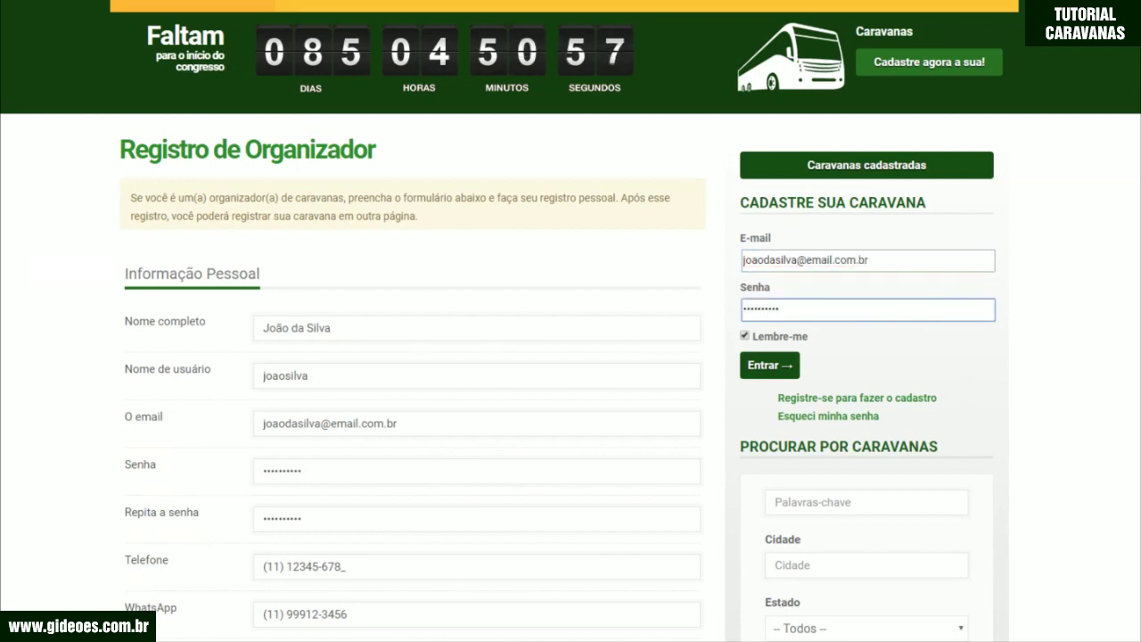
click(764, 366)
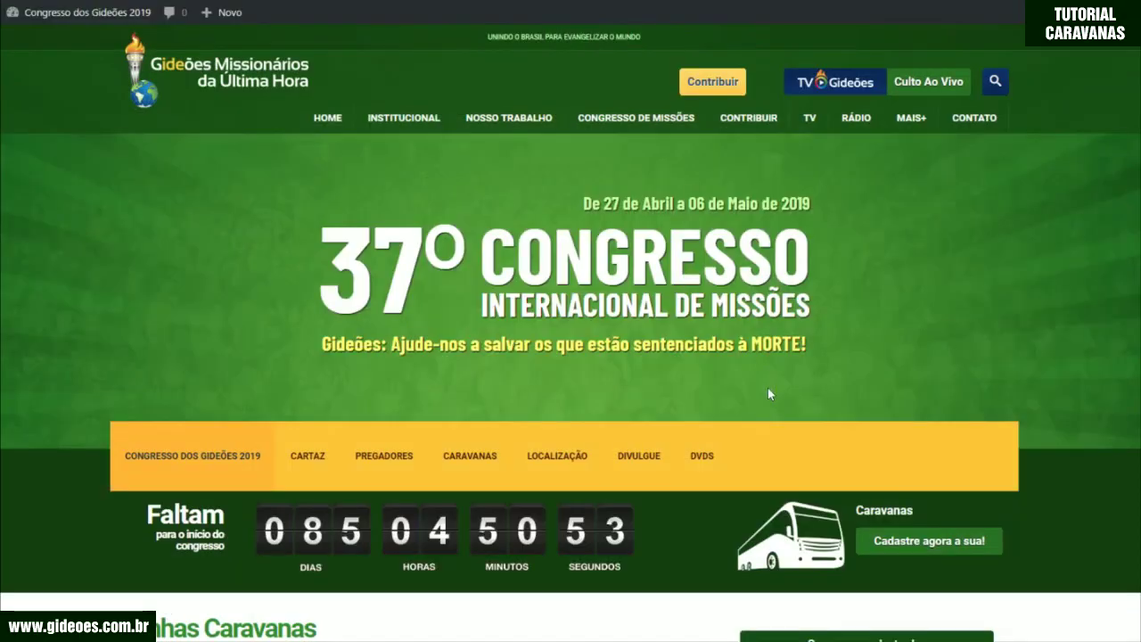
Step: Scroll to Minhas Caravanas and start a new caravan via 'Cadastrar uma nova caravana'
scroll(771, 443, down, 1)
scroll(769, 443, down, 3)
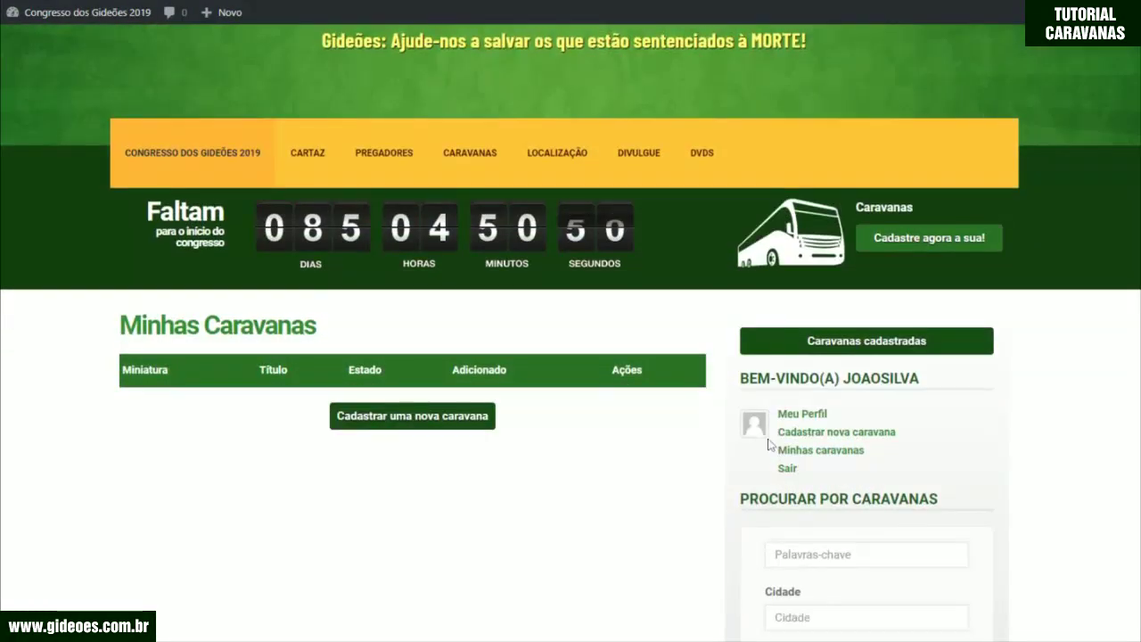
scroll(768, 444, down, 2)
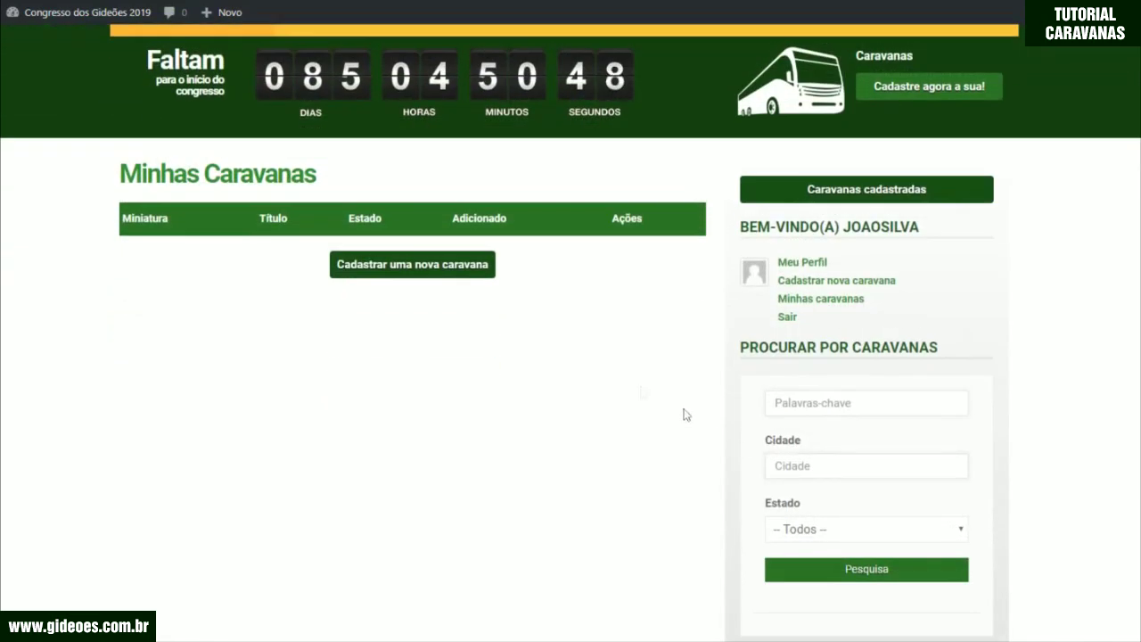
click(435, 276)
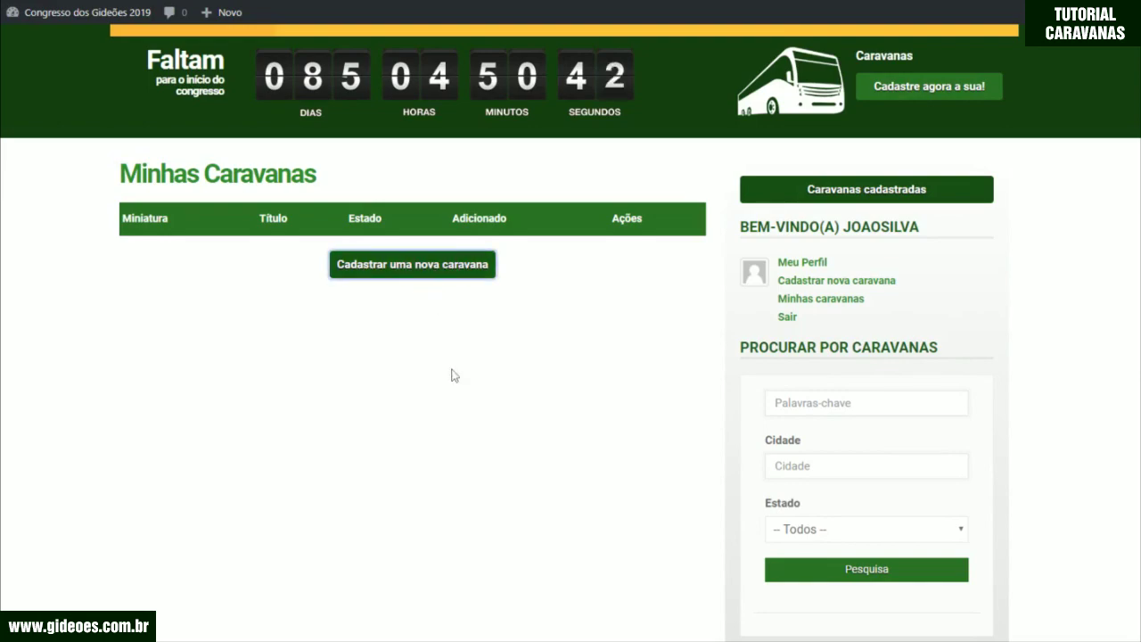
scroll(310, 233, down, 2)
scroll(311, 234, down, 5)
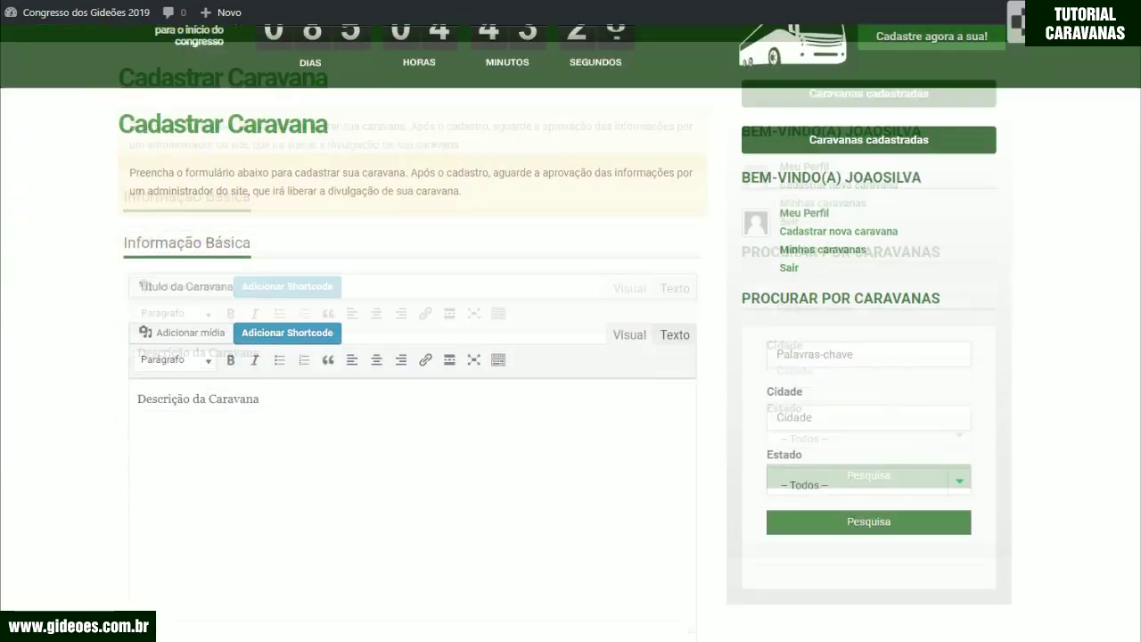
Step: Title the caravan 'Caravana Vitória' and replace the placeholder with 'Caravana saindo no dia 28/04...'
click(267, 186)
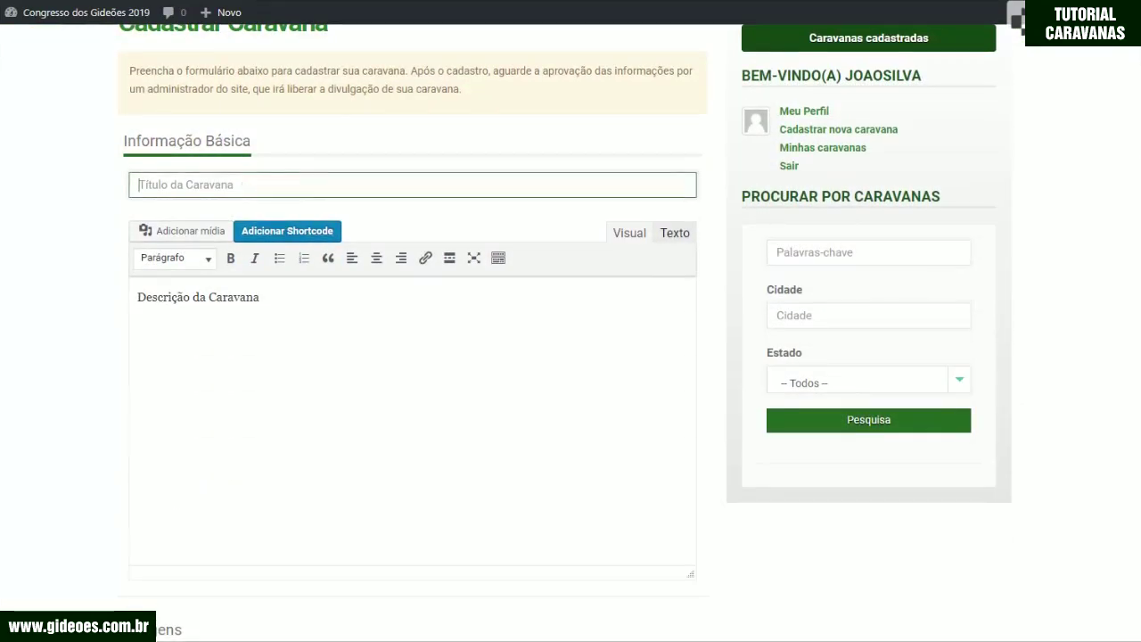
text(Caravana Vi)
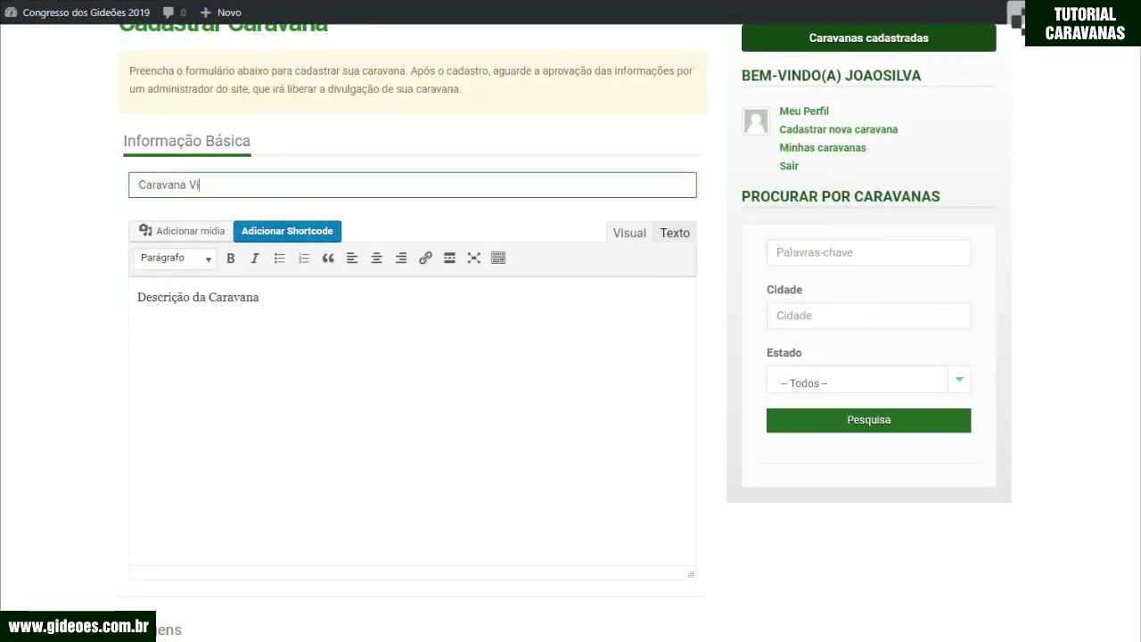
text(tória)
click(294, 306)
drag(293, 306, 117, 298)
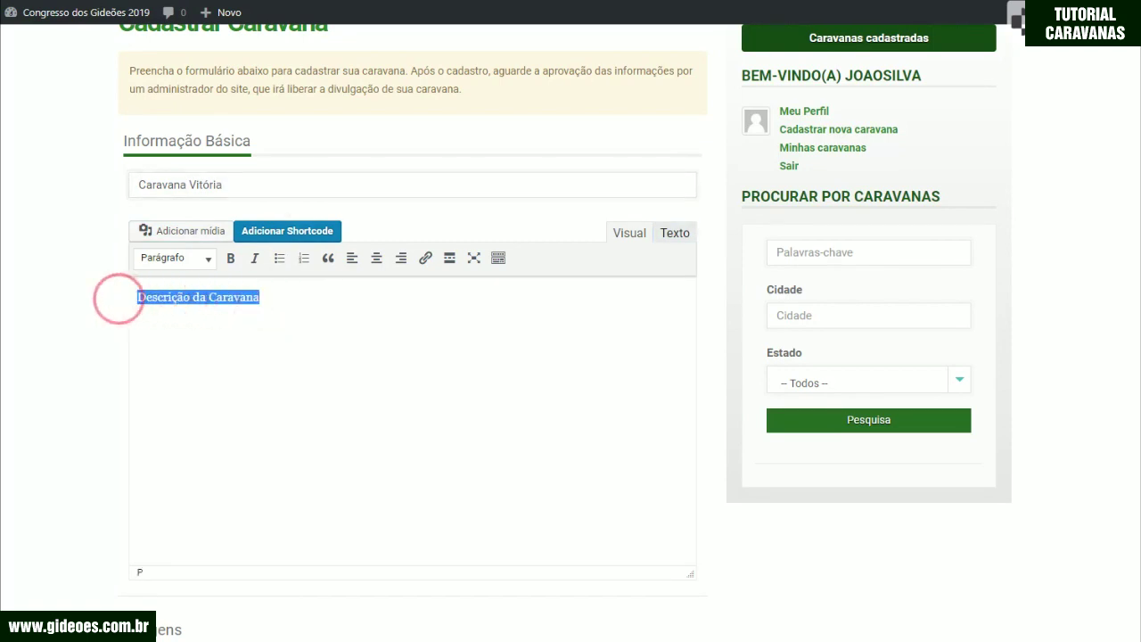
text(Carava)
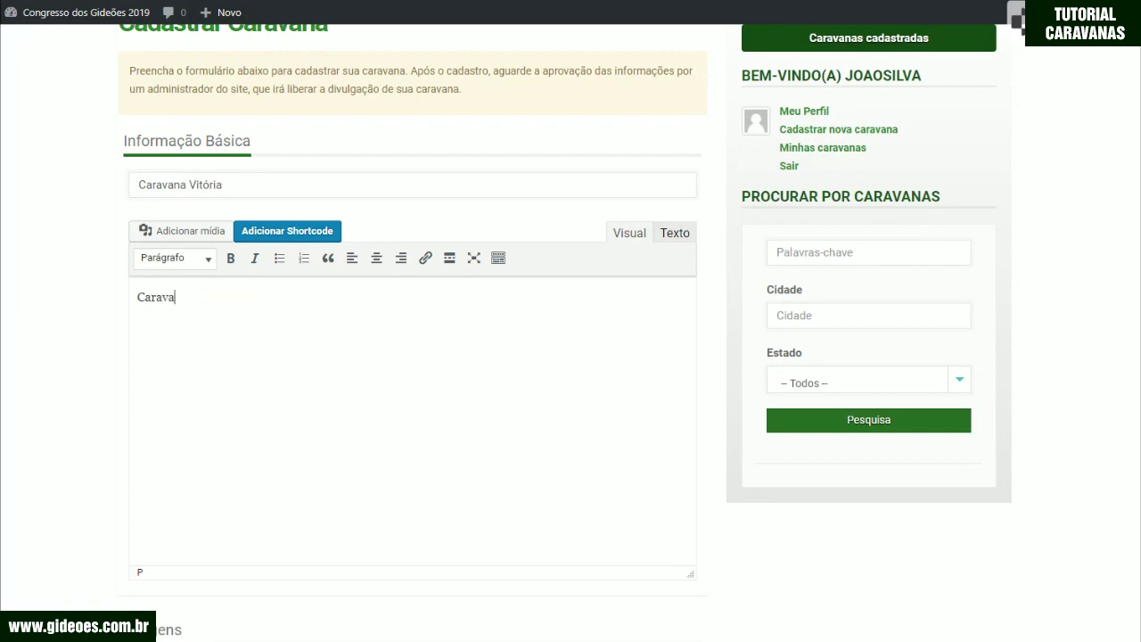
text(na saindo no dia 28)
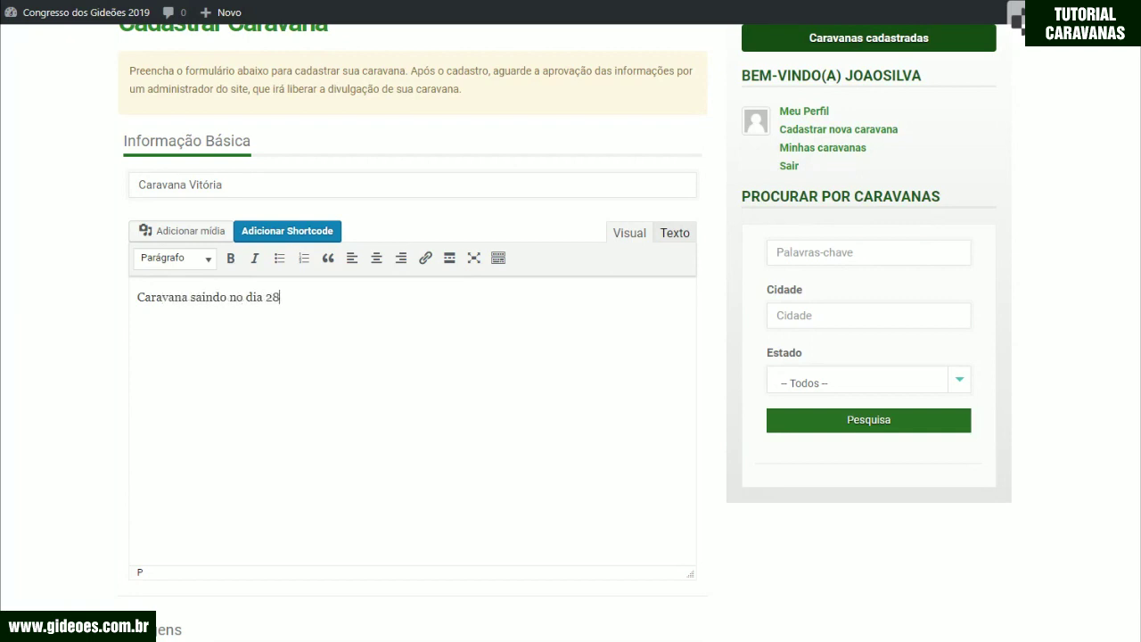
text(/04...)
scroll(410, 357, down, 3)
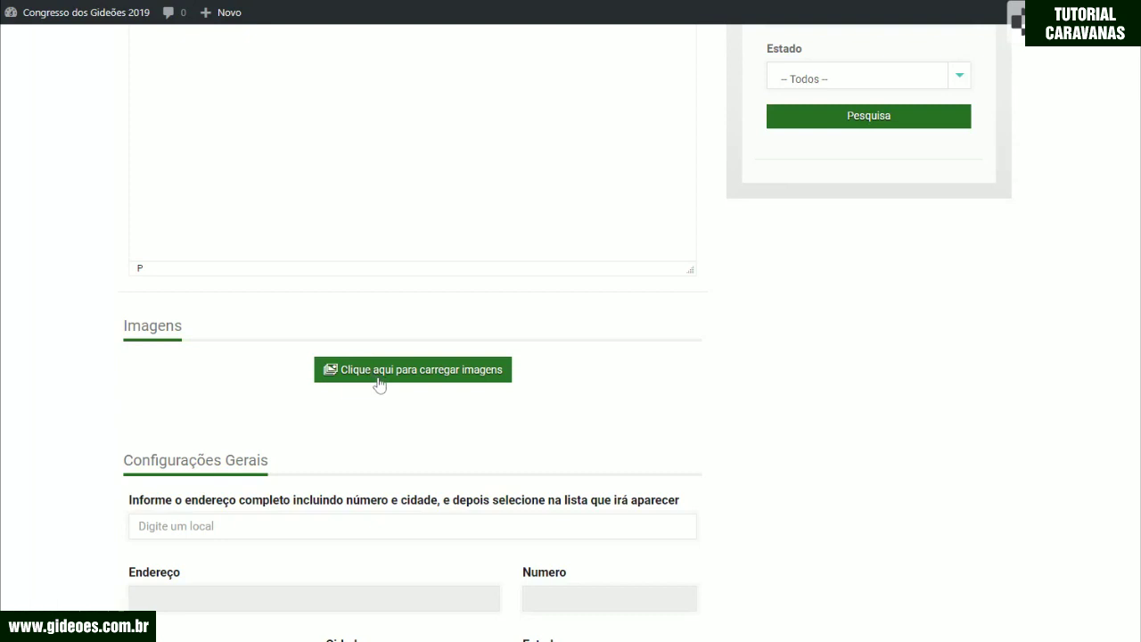
Step: Upload caravana.jpg from the computer and insert it into the caravan's Imagens
click(379, 385)
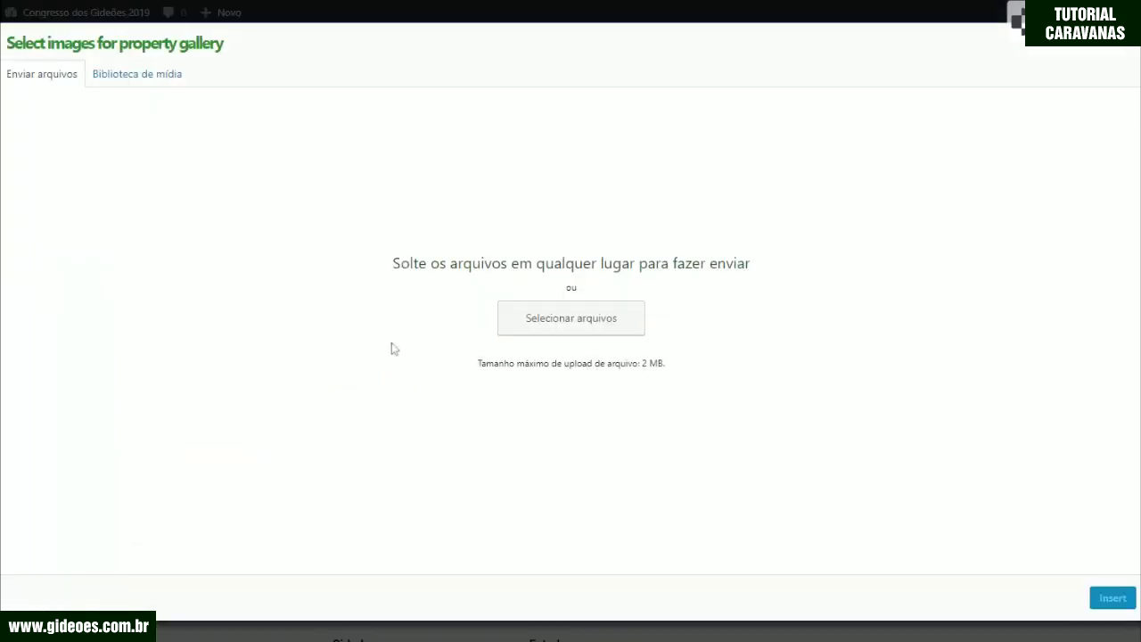
click(538, 332)
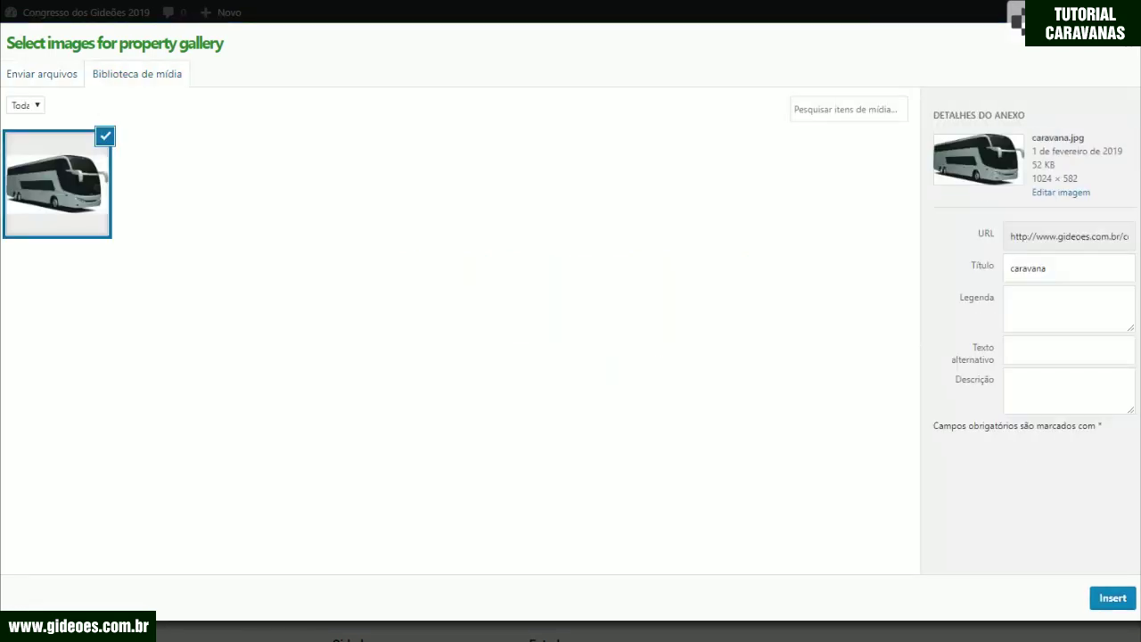
click(1104, 604)
scroll(586, 473, down, 1)
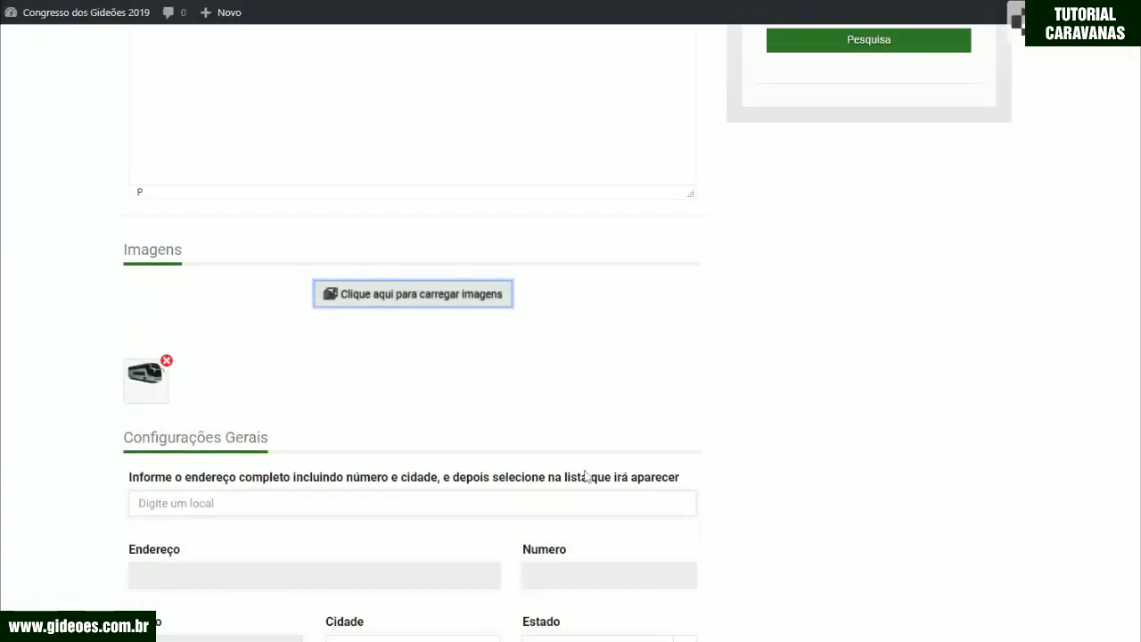
scroll(585, 477, down, 3)
Step: Pick the Avenida Paulista, Bela Vista suggestion as the location and add the street number
click(255, 199)
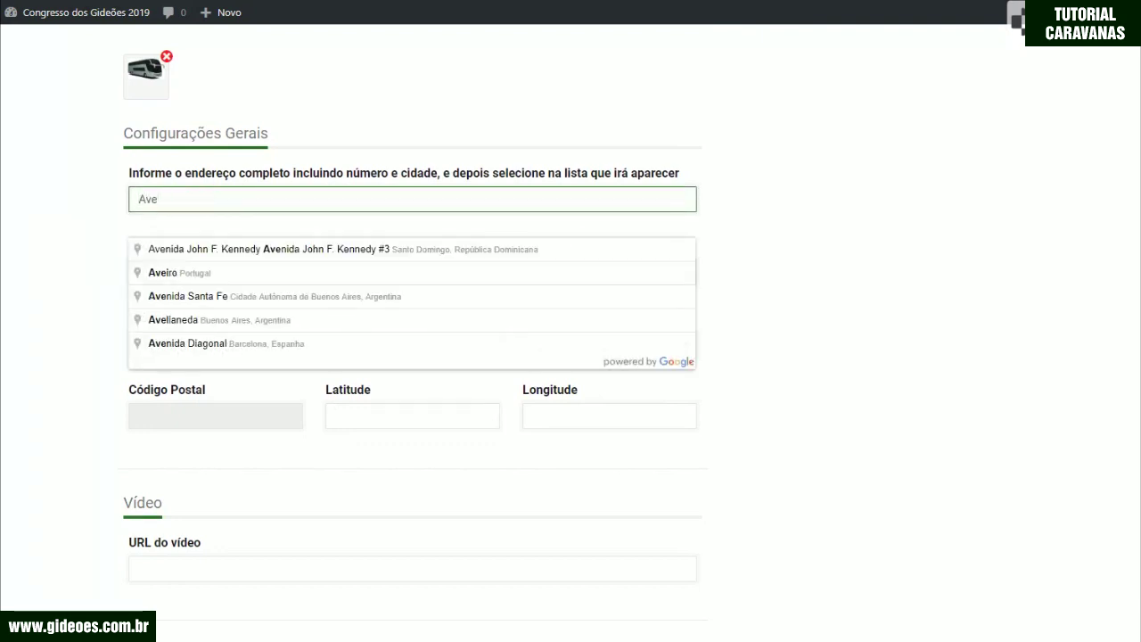
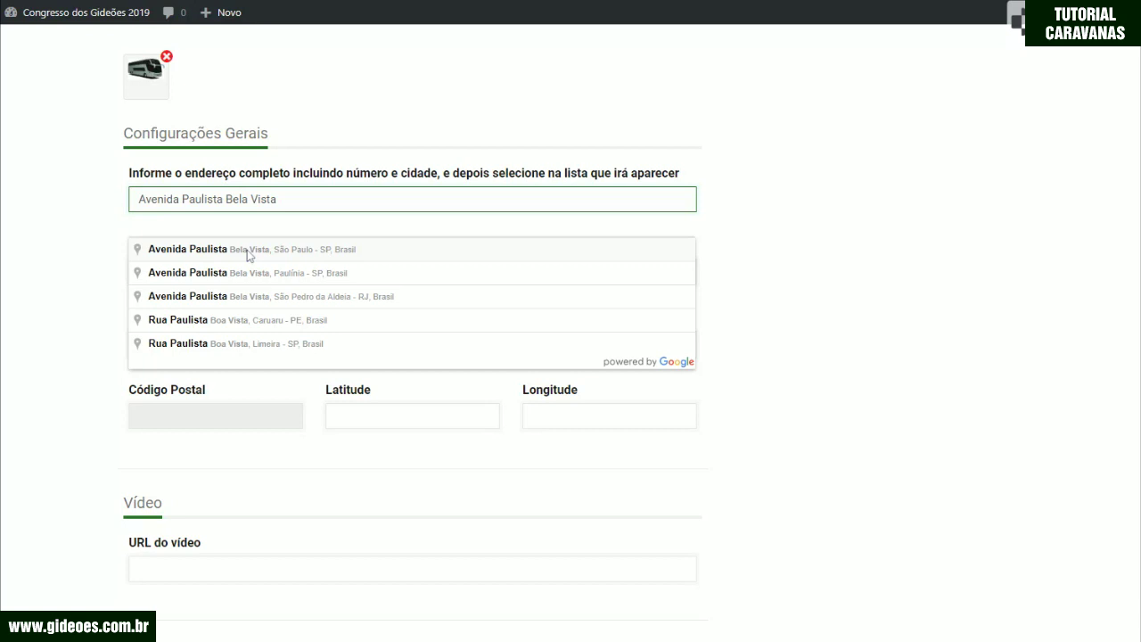
click(249, 253)
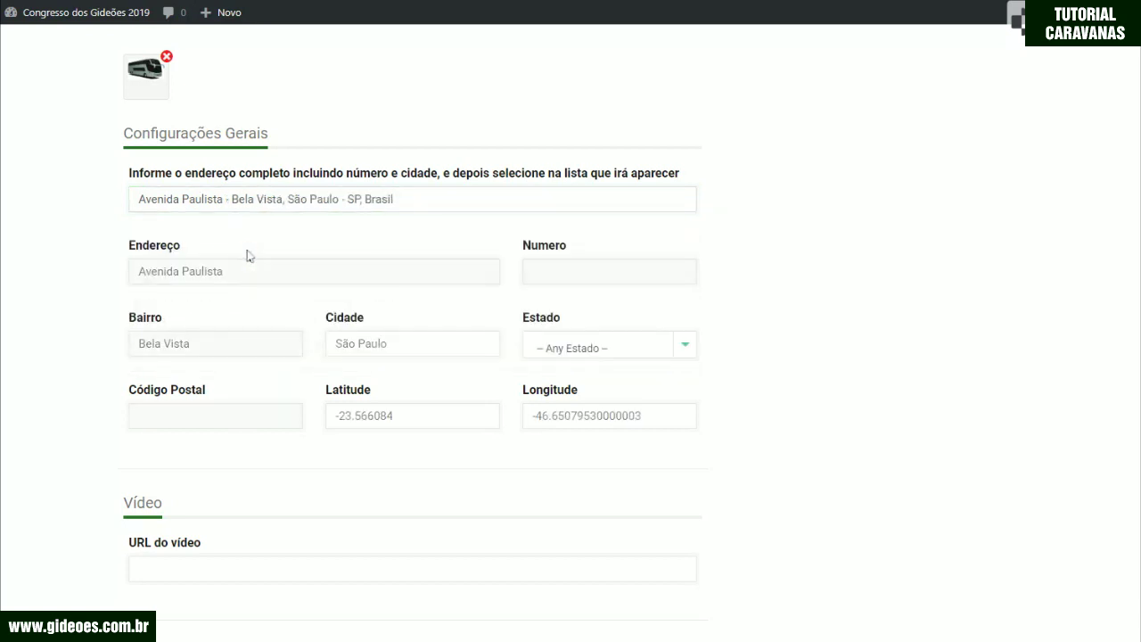
click(525, 274)
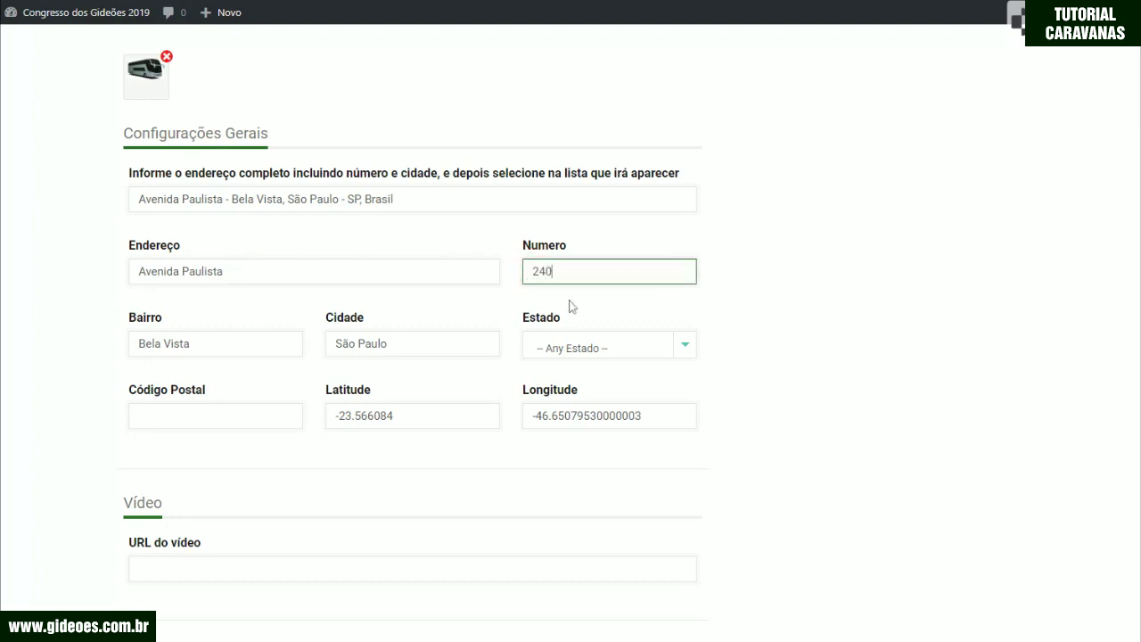
click(569, 349)
Step: Set the caravan's Estado to São Paulo and paste the postal code into Código Postal
scroll(600, 431, down, 10)
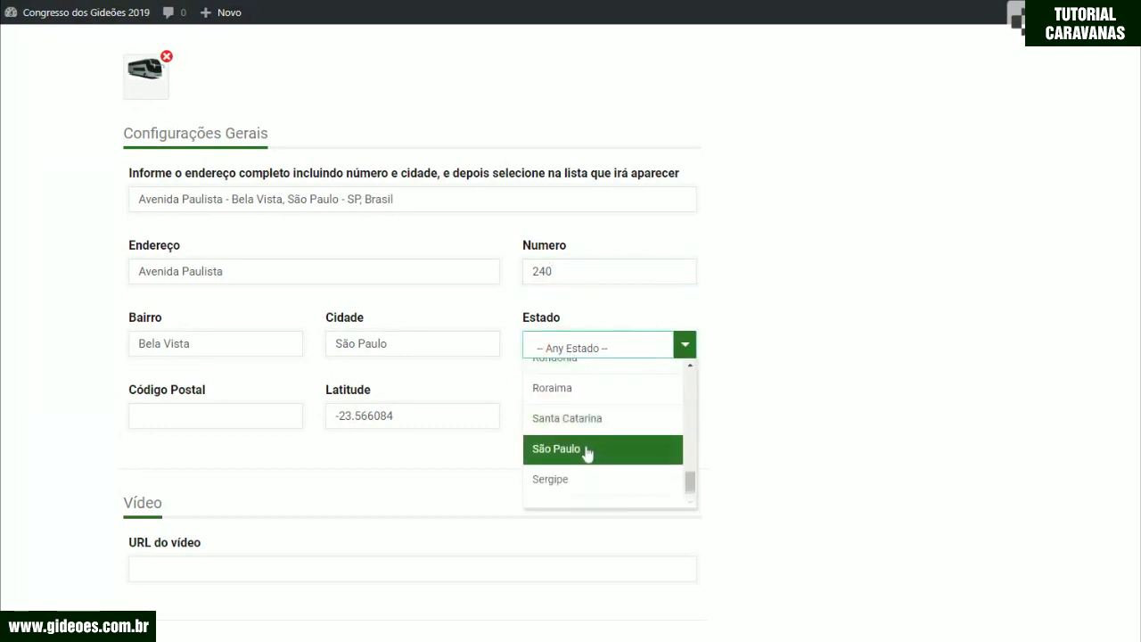
click(588, 454)
click(214, 416)
text(01310-923)
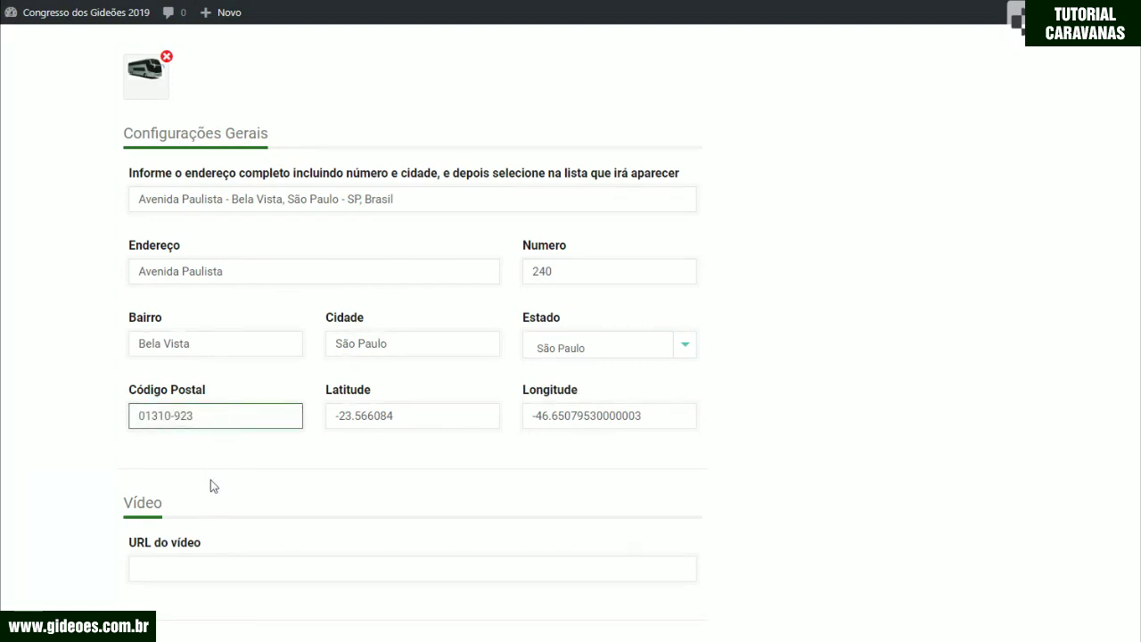
scroll(210, 480, down, 2)
click(193, 416)
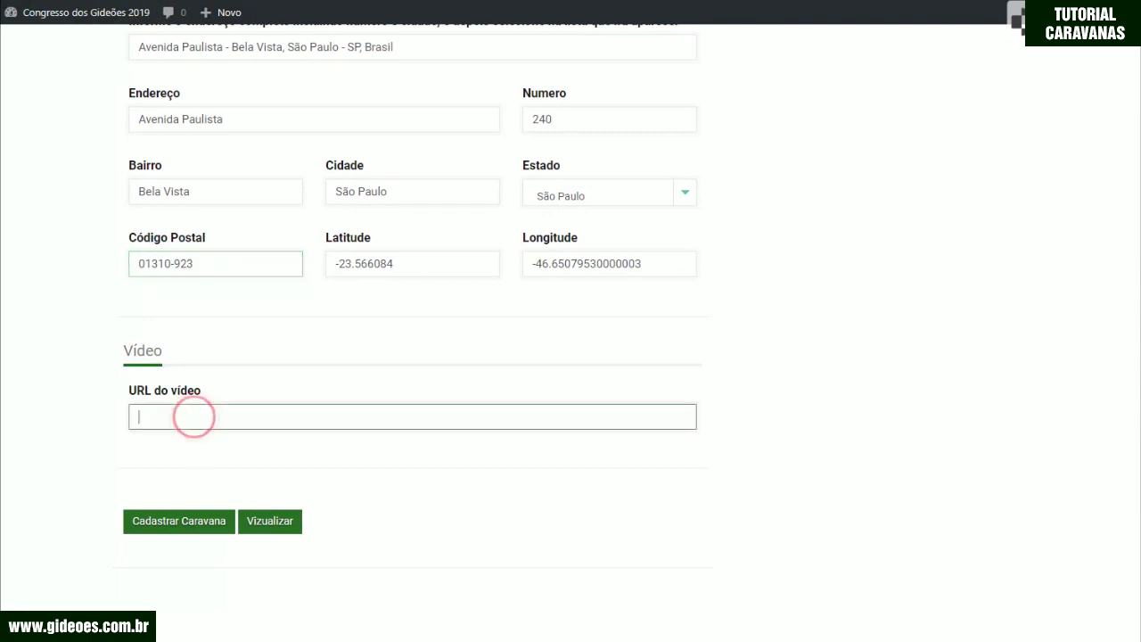